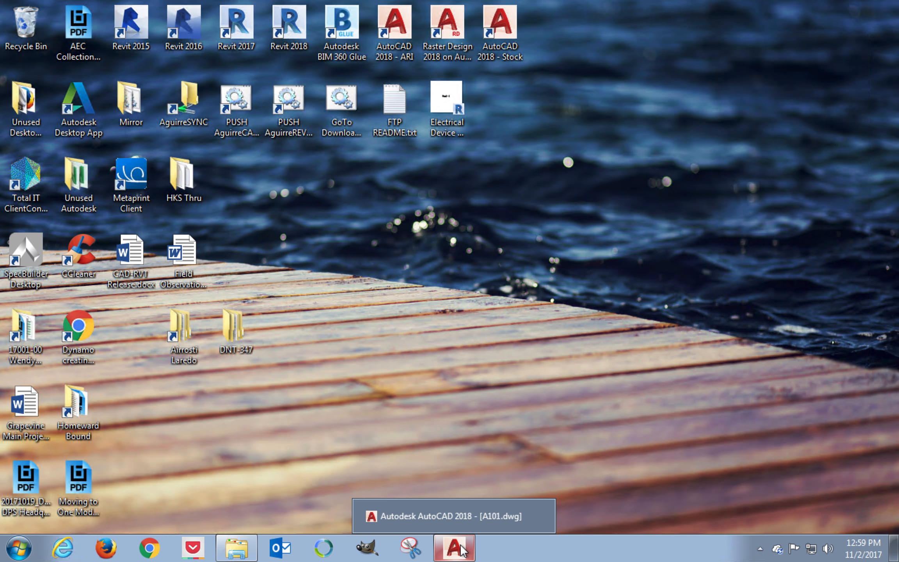
Step: Switch to the A101 drawing in AutoCAD and inspect the two 6" dimensions at the garage's lower-left wall corner
click(455, 549)
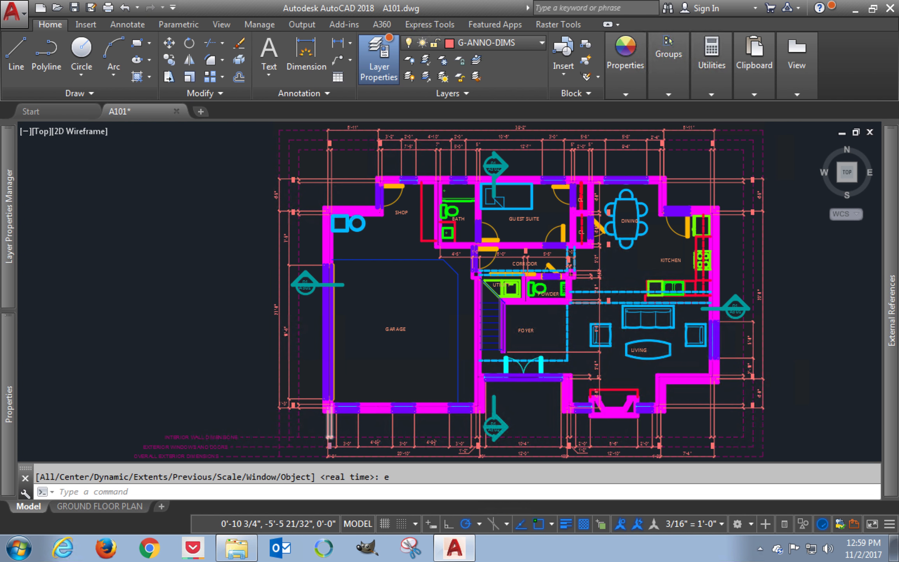
scroll(335, 446, up, 3)
scroll(335, 446, up, 2)
middle_drag(361, 401, 394, 347)
scroll(394, 347, up, 2)
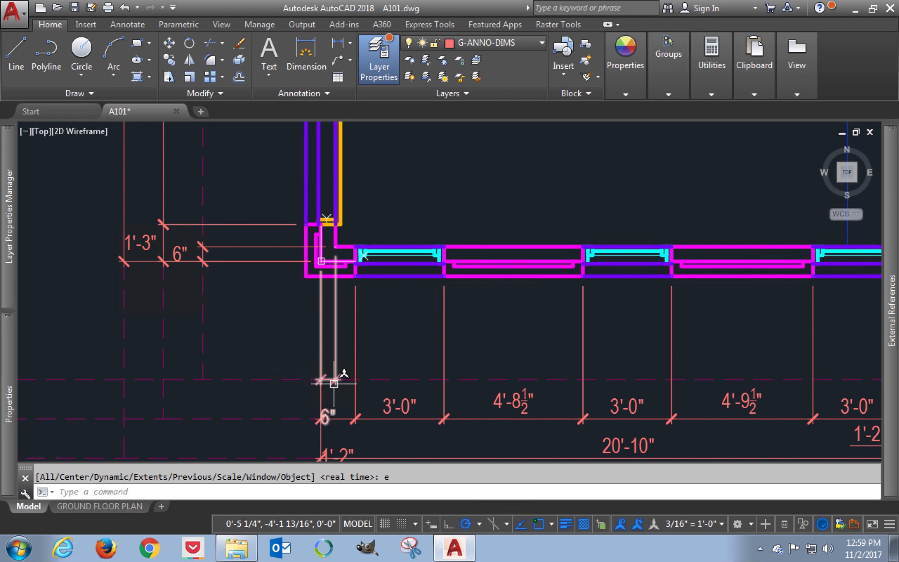
click(335, 359)
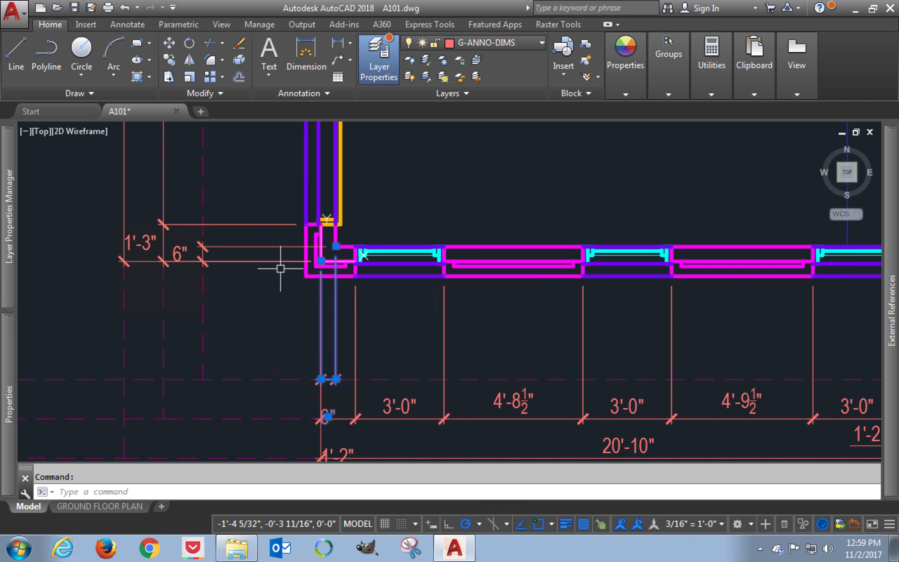
click(274, 248)
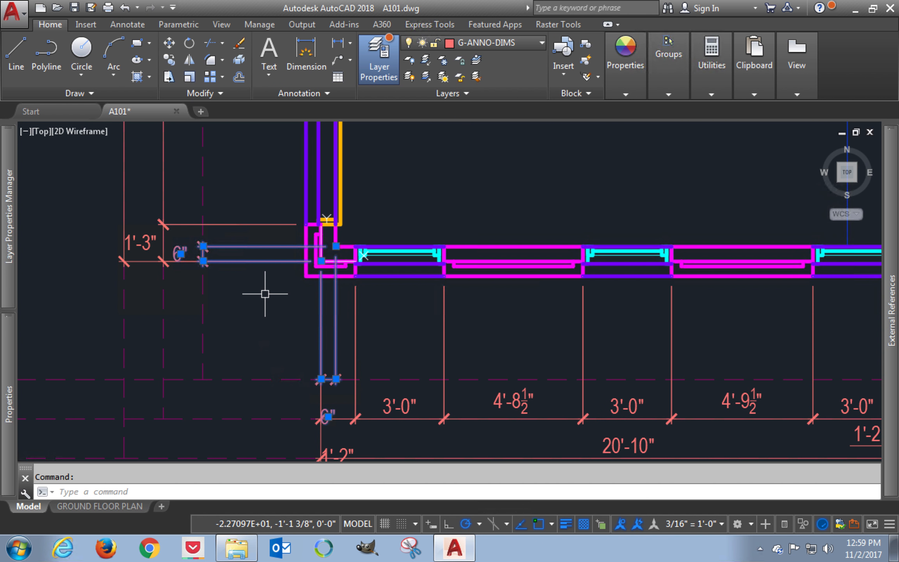
key(Escape)
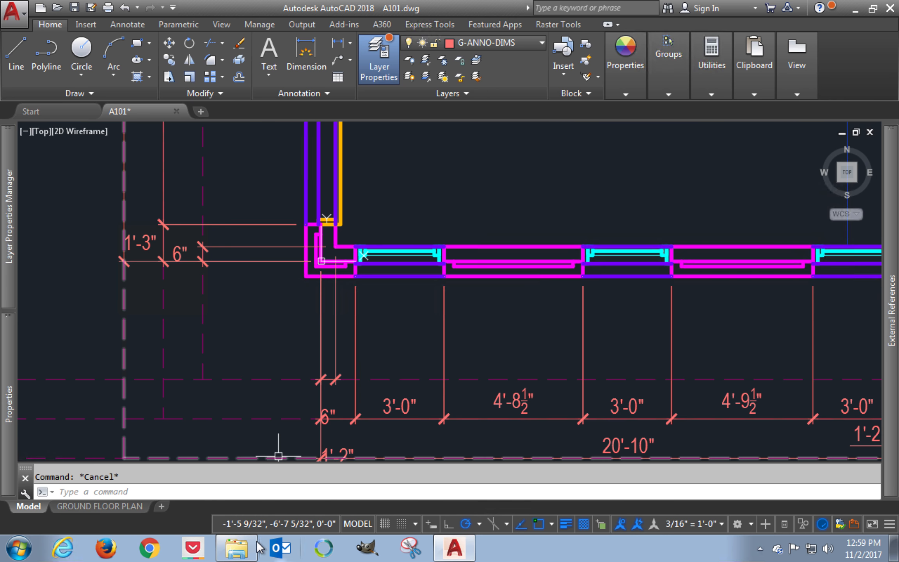
Step: In File Explorer, review the 7-Zip extraction options for DimensionFix.zip and select DimensionFix.scr in the CVAD - Classes folder
mouse_move(246, 555)
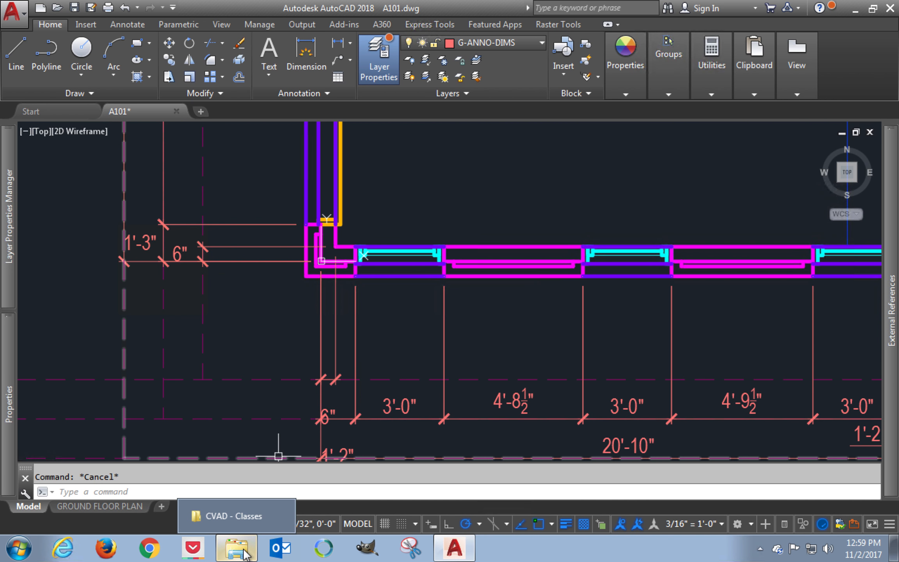
click(246, 555)
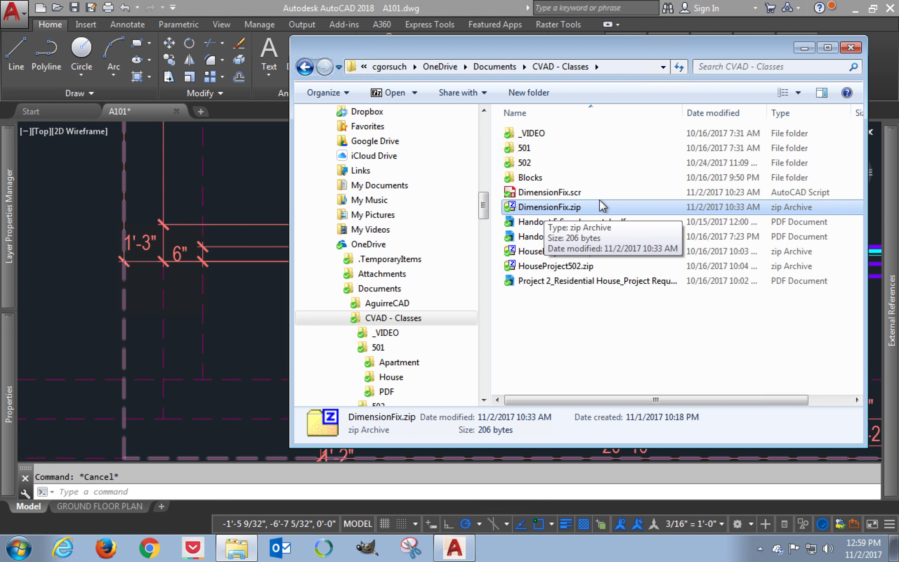
right_click(581, 207)
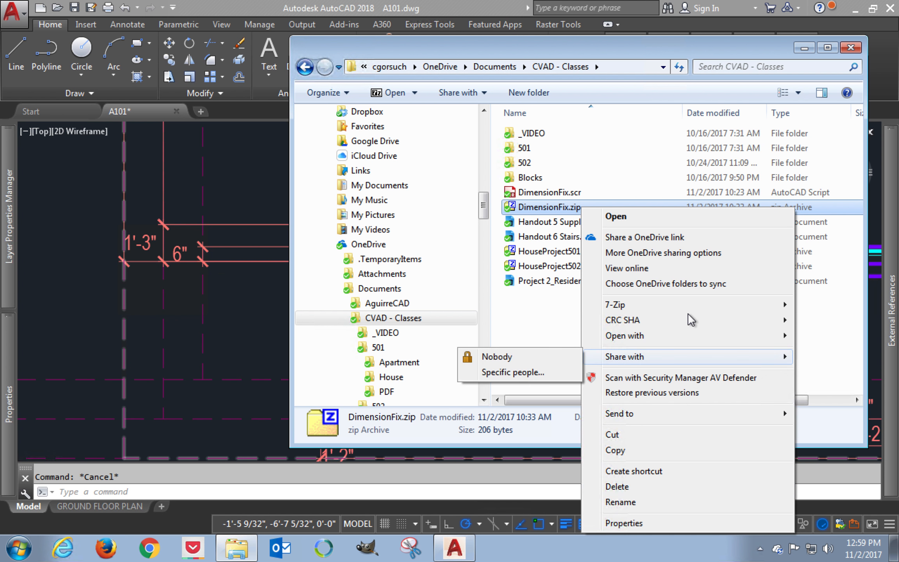
mouse_move(689, 314)
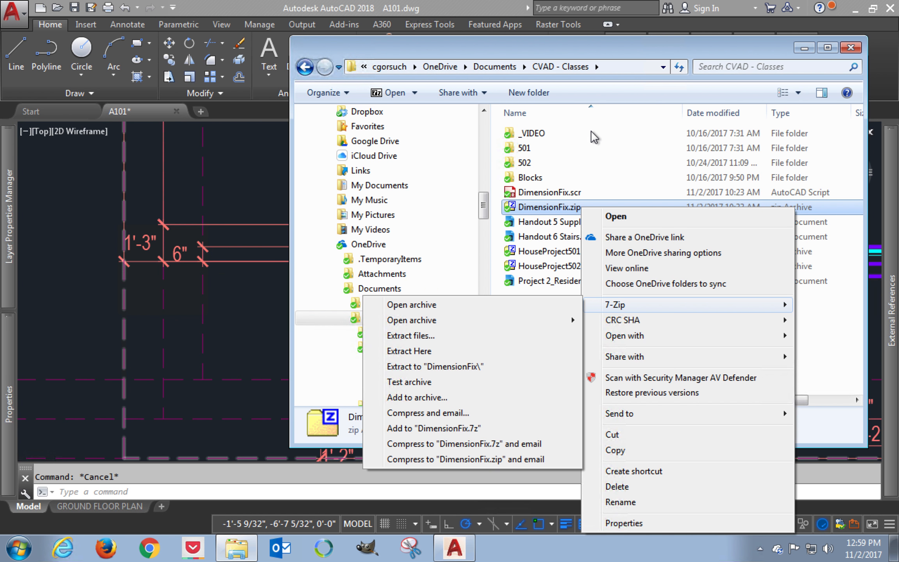
click(546, 133)
click(562, 192)
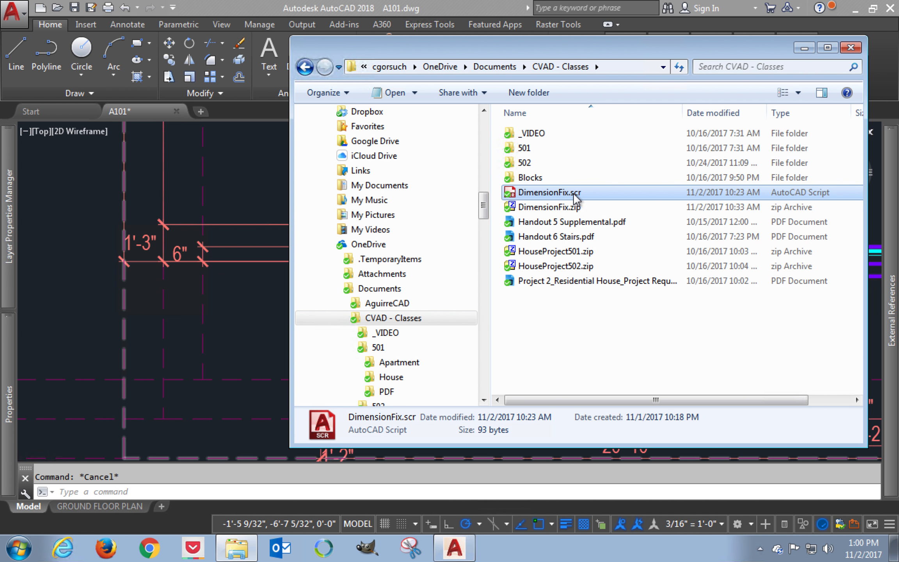
Step: Try running the DimensionFix.scr script by dropping it onto the A101 drawing
click(252, 158)
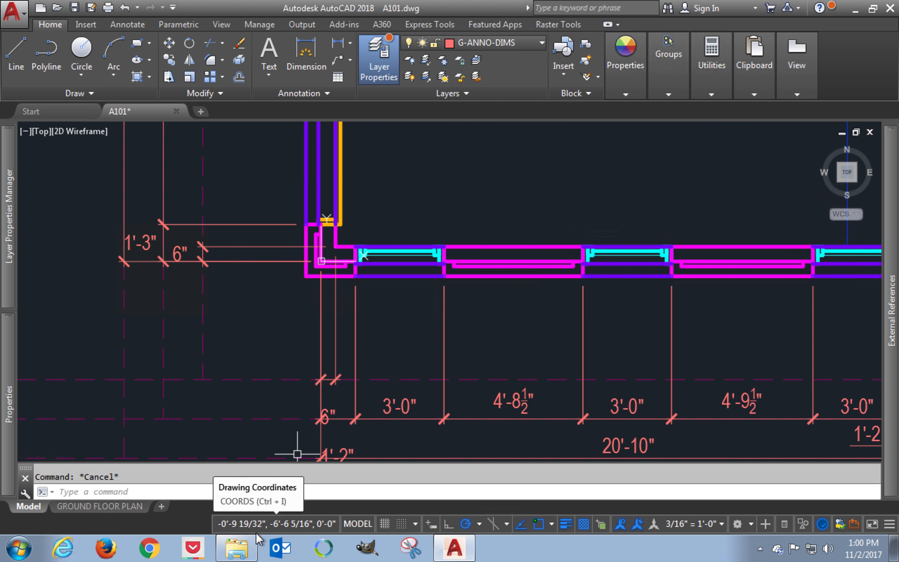
click(237, 547)
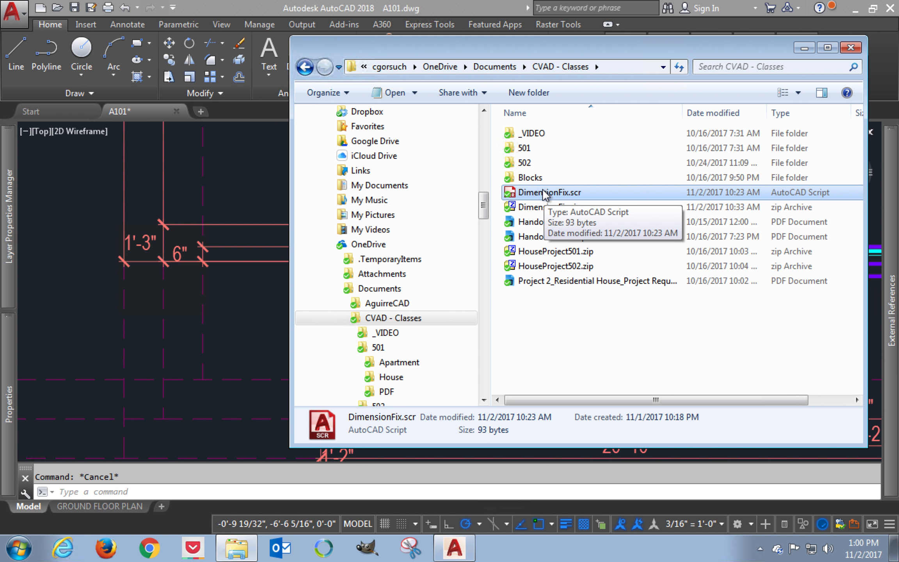
drag(540, 190, 185, 182)
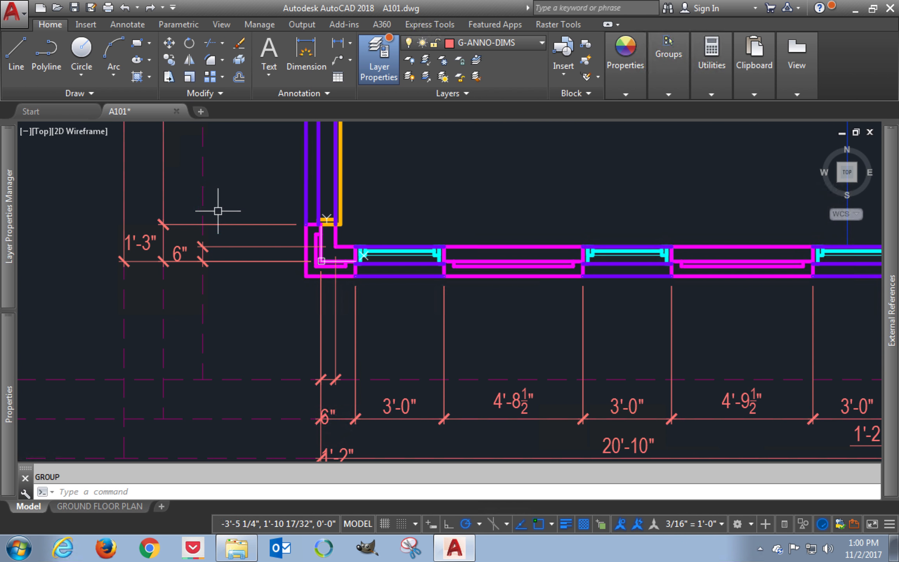
Step: Inspect the text placement of the vertical 6" and 1'-3" dimensions beside the garage corner
click(228, 242)
click(227, 224)
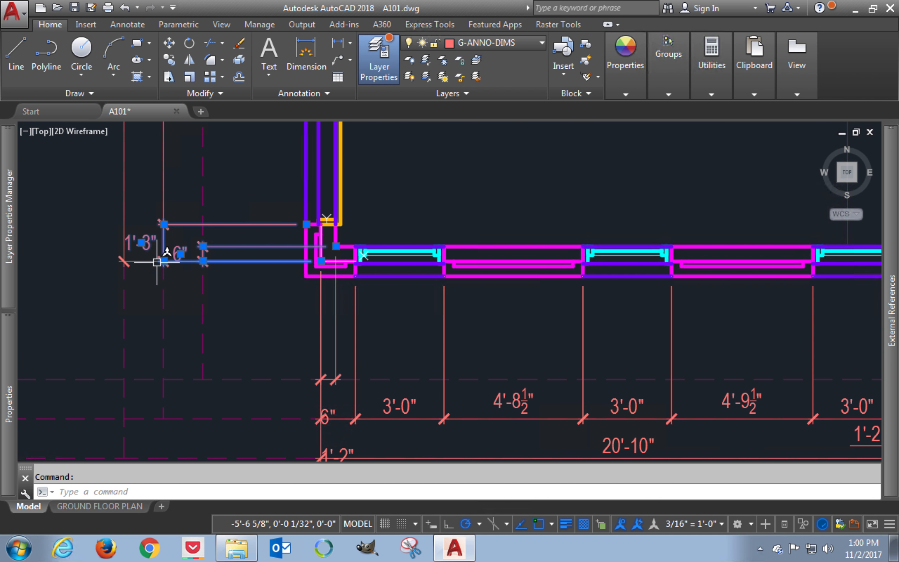
key(Escape)
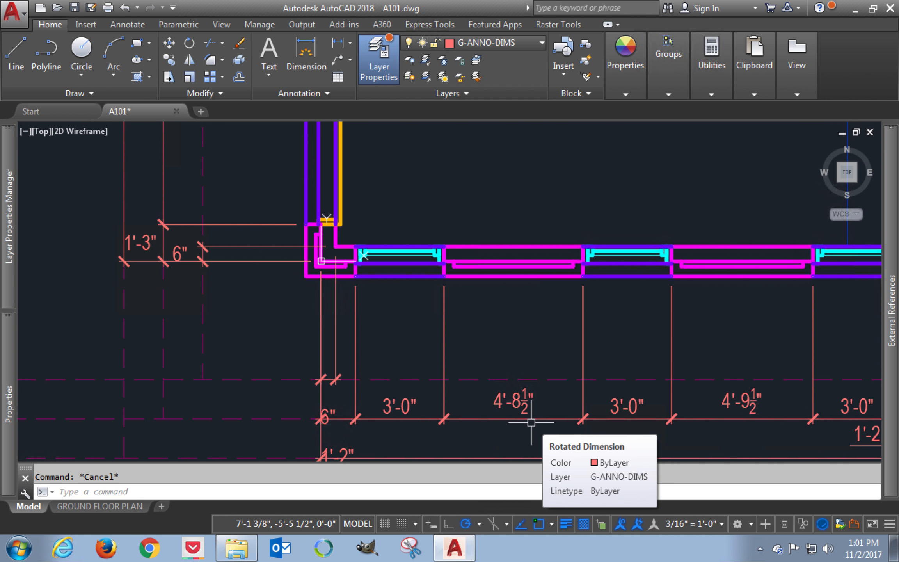
Step: Run DimensionFix.scr from the CVAD - Classes folder on the A101 drawing and check the vertical 6" and 1'-3" dimensions
click(241, 554)
click(607, 211)
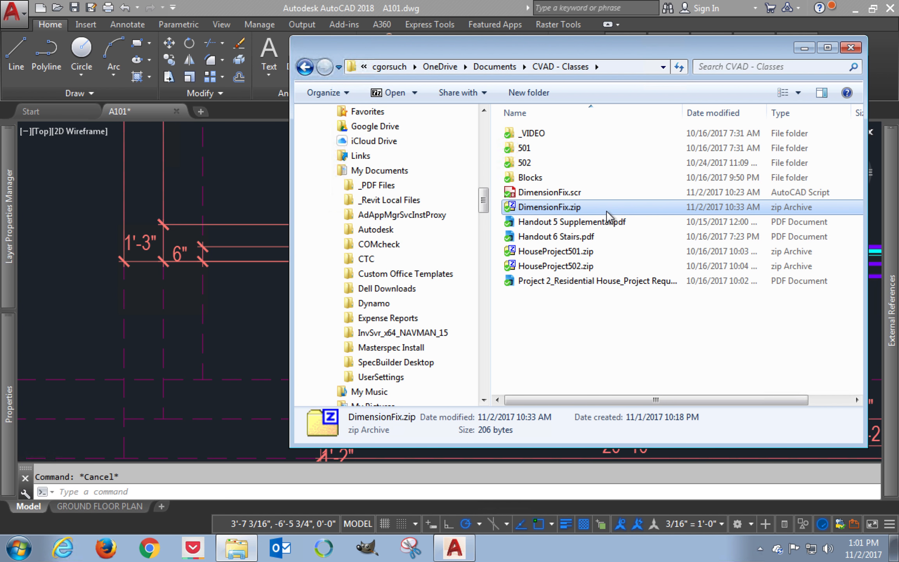
click(608, 195)
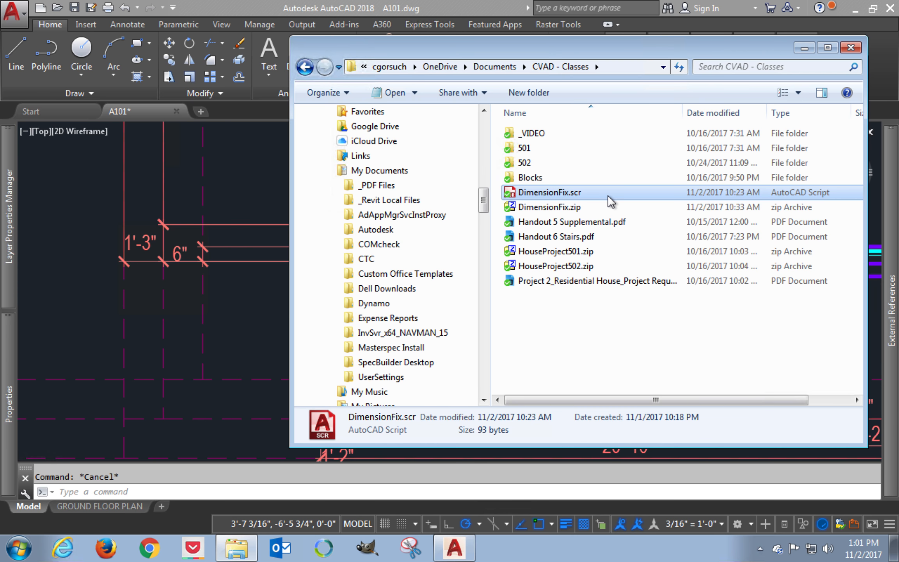
click(555, 193)
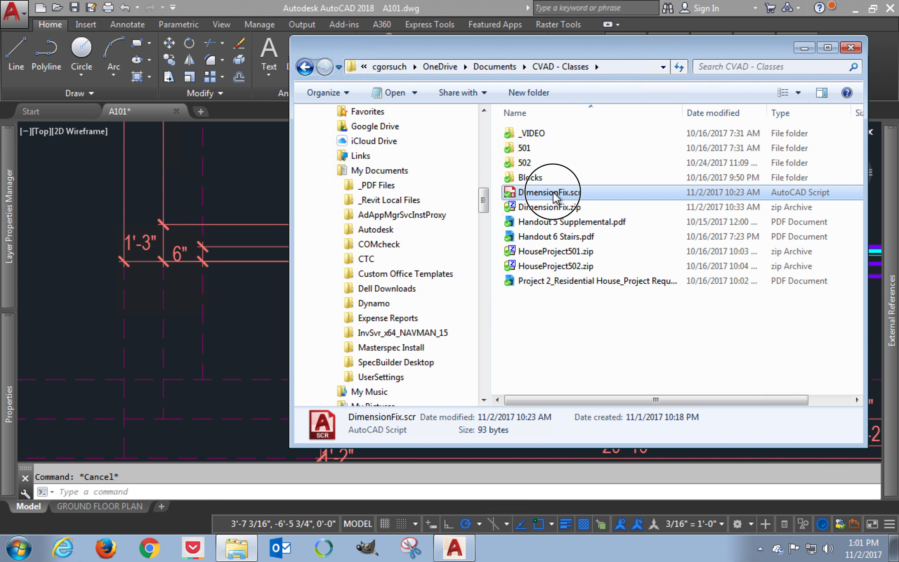
drag(553, 193, 257, 174)
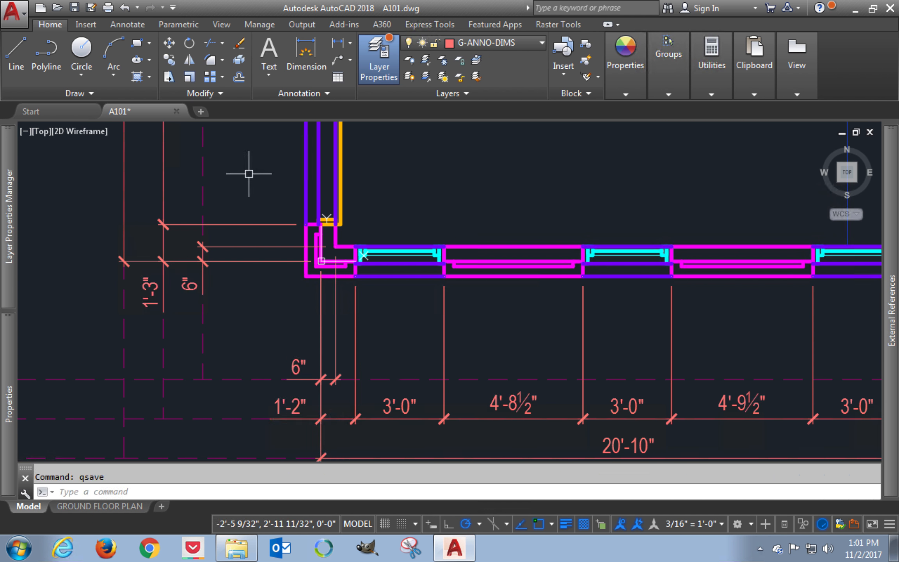
click(190, 284)
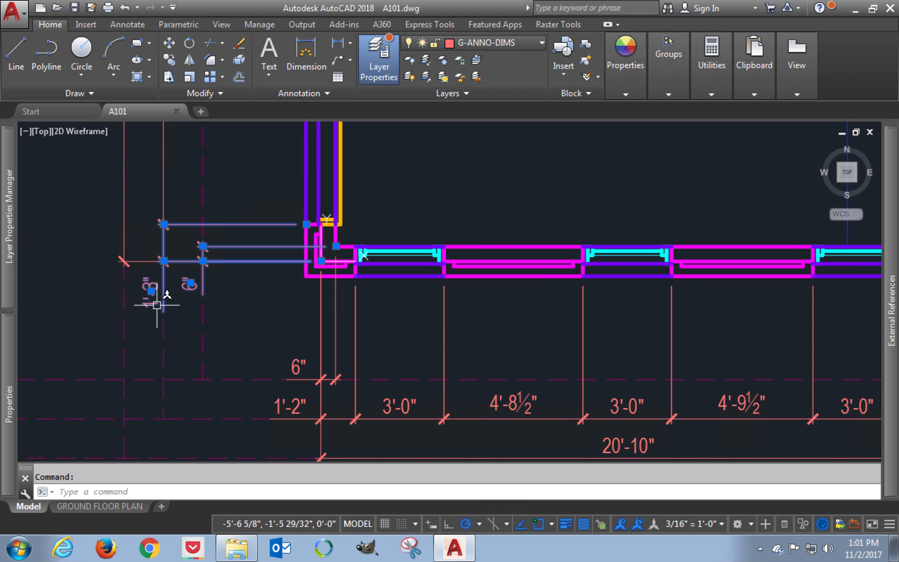
key(Escape)
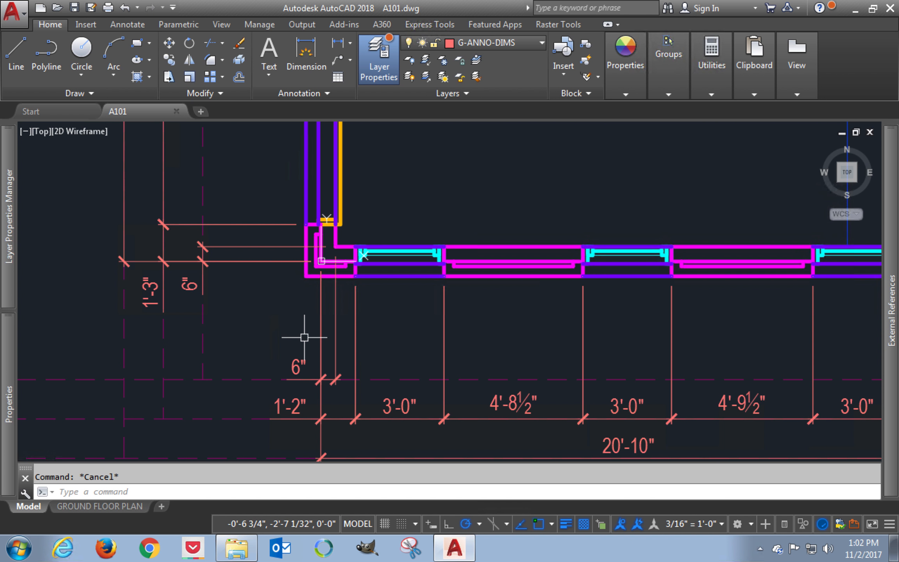
Step: Erase the horizontal 6" wall dimension below the garage's lower-left corner
text(e)
key(Return)
click(298, 359)
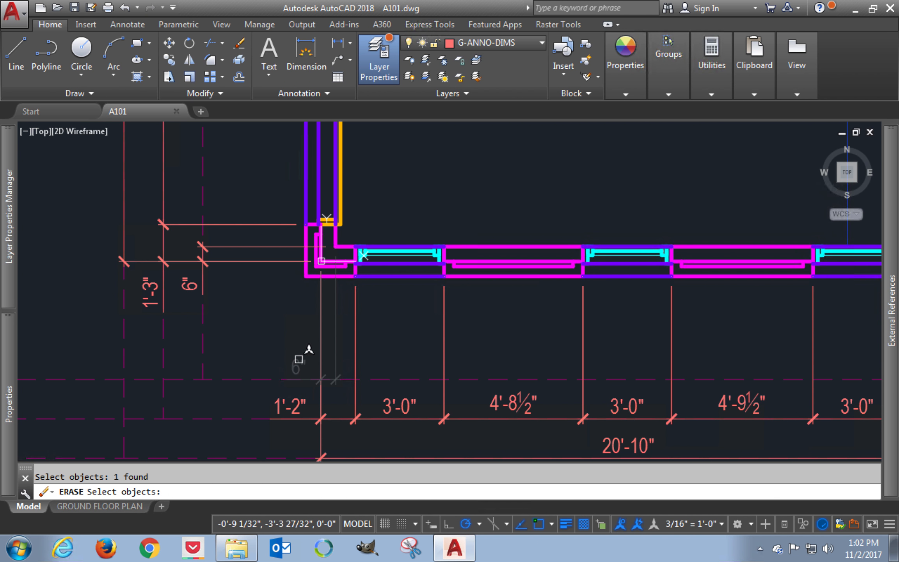
key(Return)
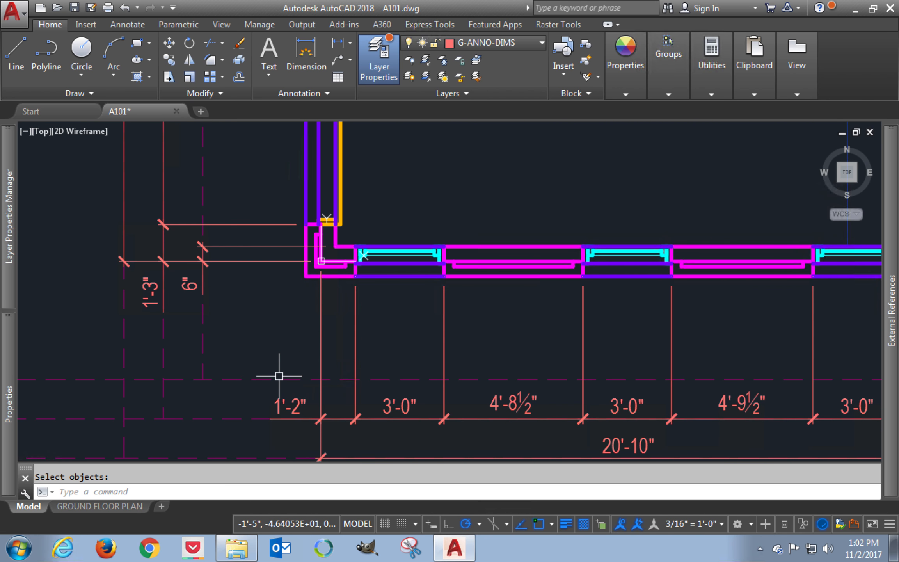
Step: Add a horizontal linear dimension across the garage corner wall, picking the left endpoint before the right, above the dashed guide lines
scroll(283, 390, up, 2)
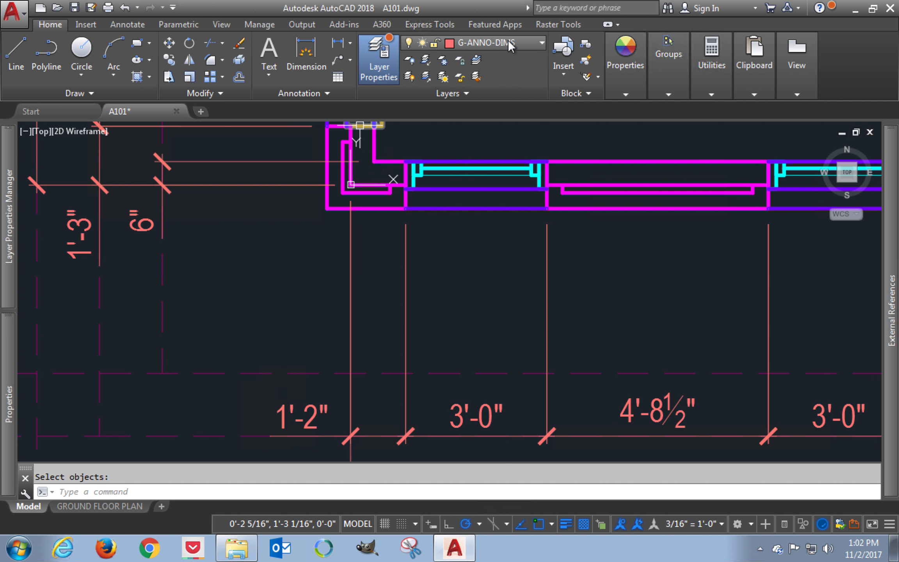
click(338, 43)
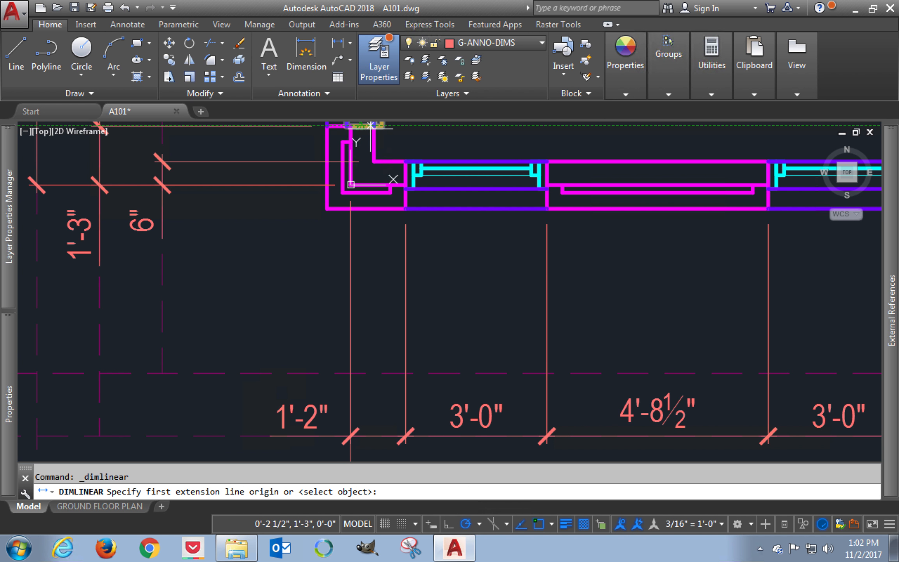
click(351, 185)
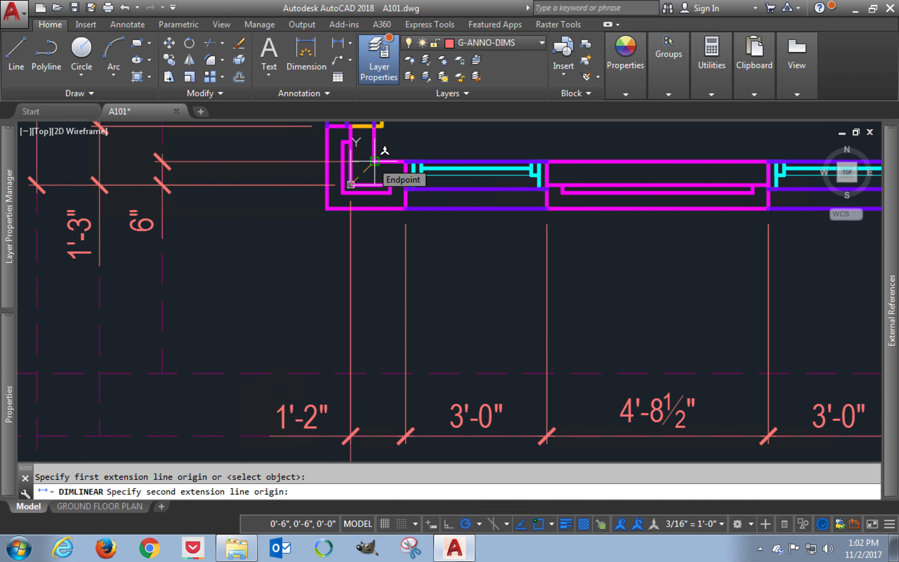
click(375, 160)
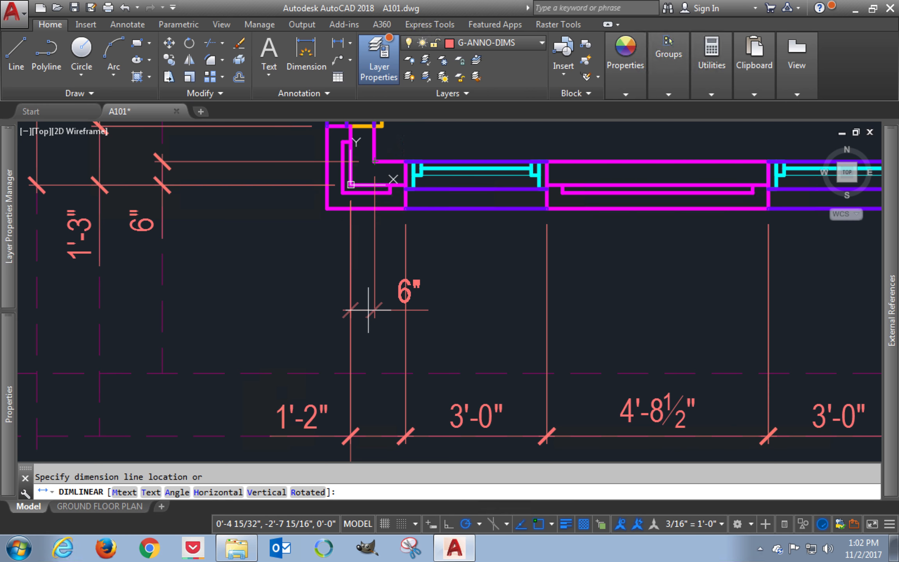
click(371, 303)
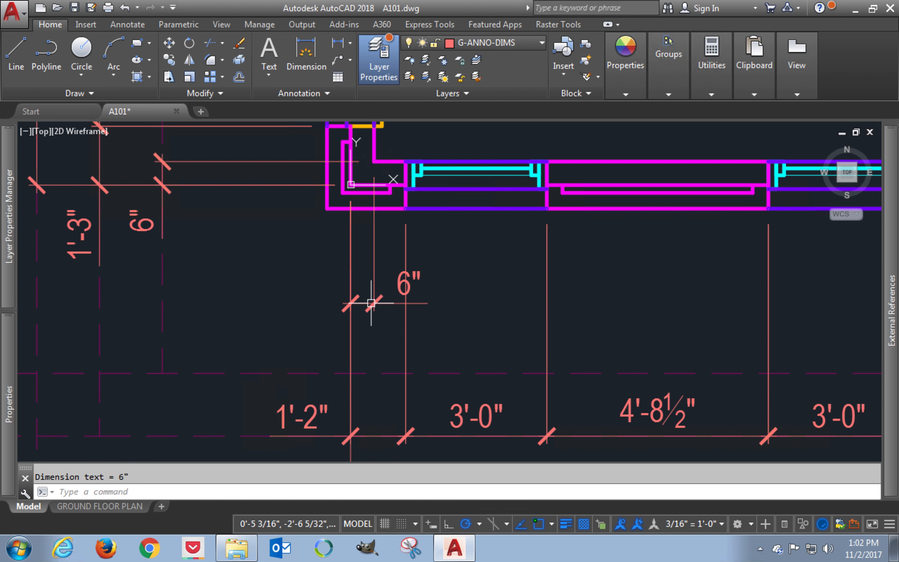
Step: Add a linear dimension across the same wall, picking the right endpoint before the left, placed on the uppermost dashed guide line
key(Return)
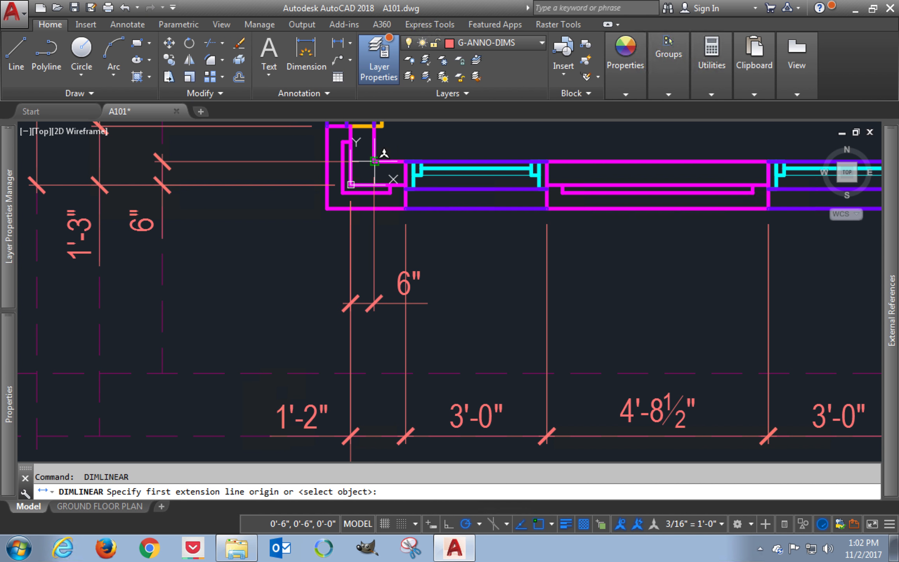
click(374, 160)
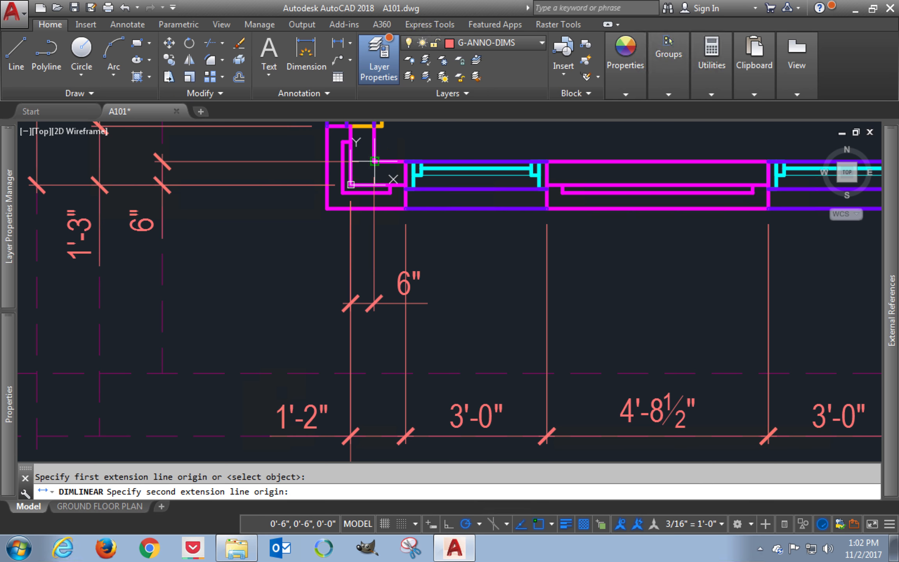
click(351, 185)
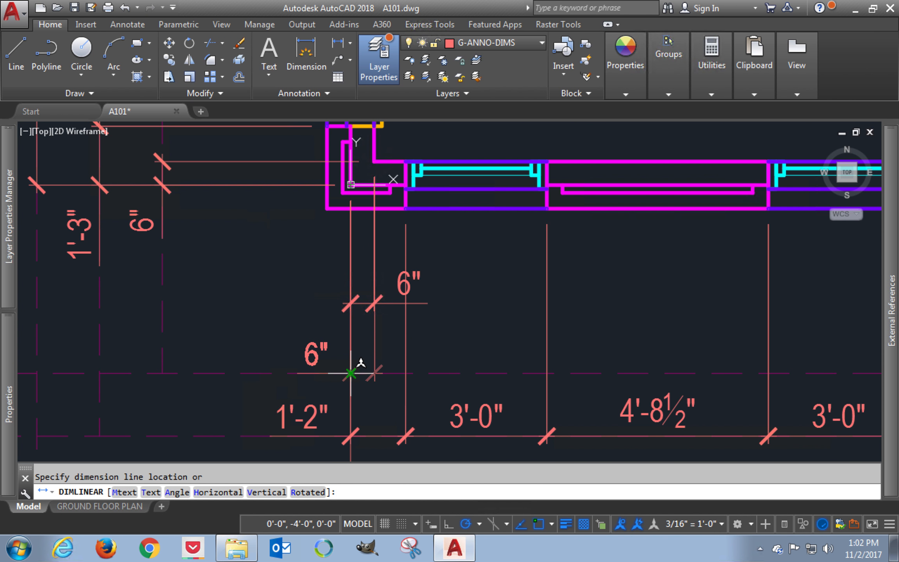
click(351, 374)
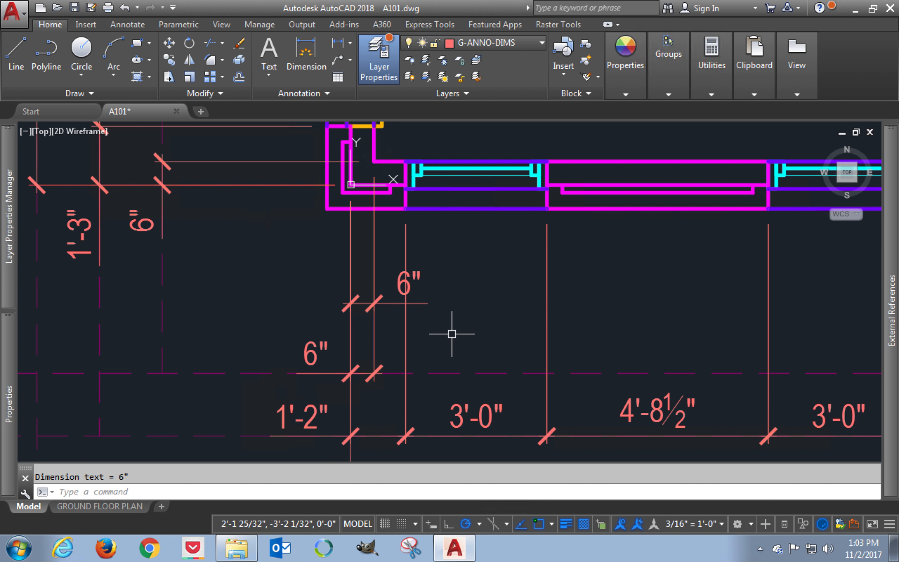
Step: Erase the upper of the two horizontal 6" dimensions below the garage corner
text(e)
key(Return)
click(424, 303)
key(Return)
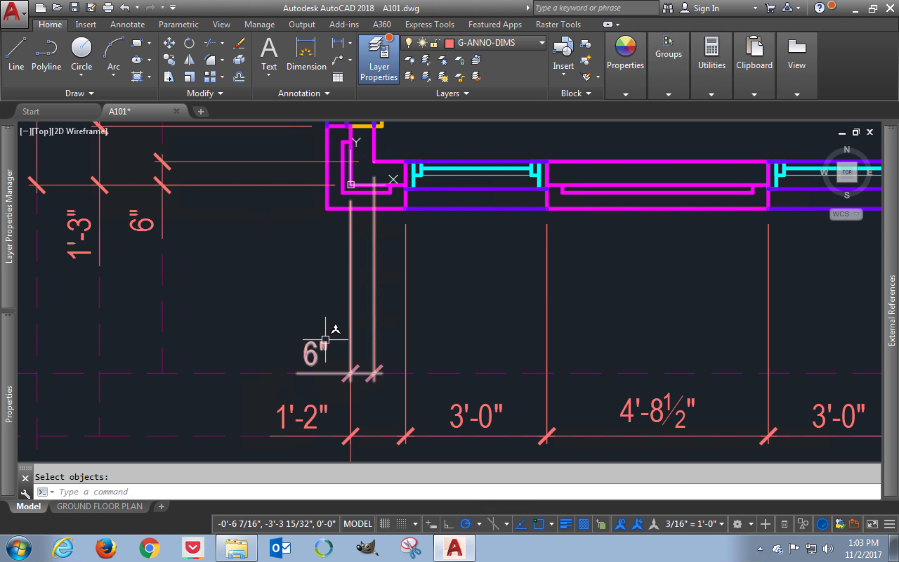
Step: Try to return the leadered 1'-2" dimension text near the garage's lower-right corner to its home position with DIMEDIT Home
mouse_move(321, 341)
middle_down()
mouse_move(320, 269)
mouse_move(201, 268)
middle_up()
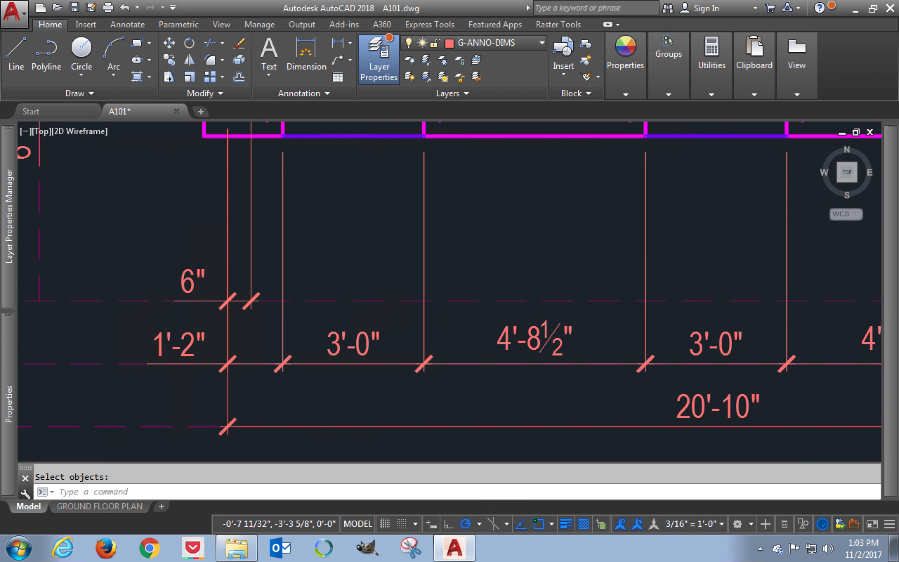
middle_drag(576, 267, 71, 302)
mouse_move(506, 304)
middle_down()
mouse_move(432, 251)
mouse_move(402, 243)
middle_up()
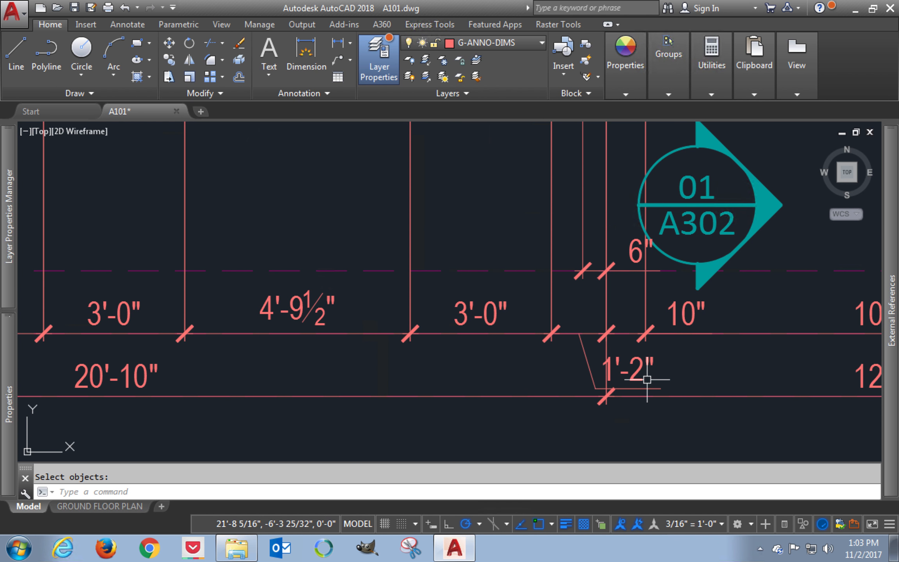
middle_drag(658, 376, 621, 365)
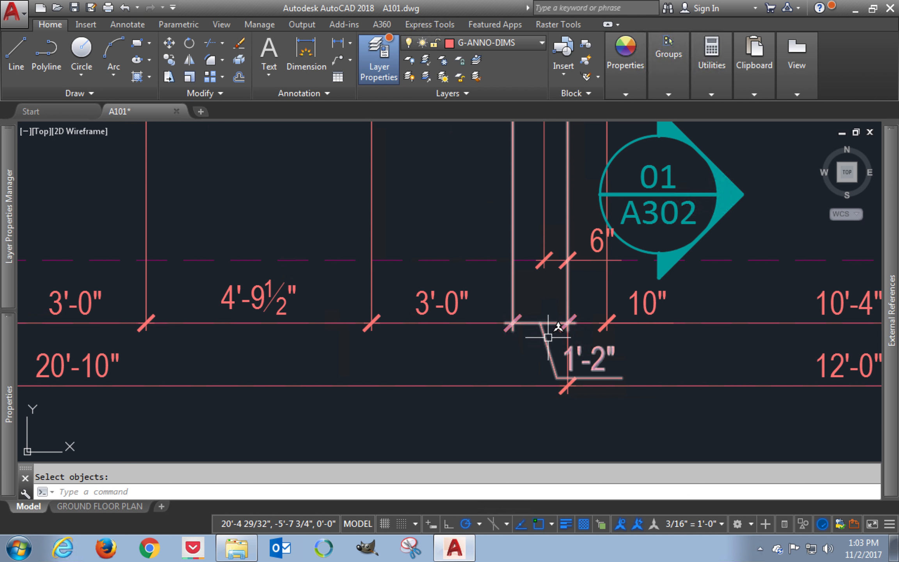
text(dte)
key(Return)
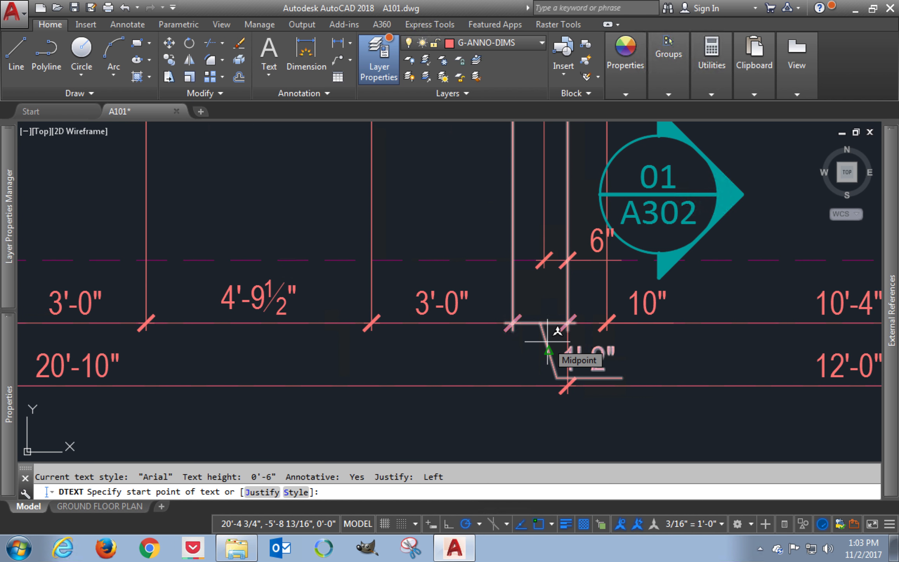
key(Escape)
text(dted)
key(Return)
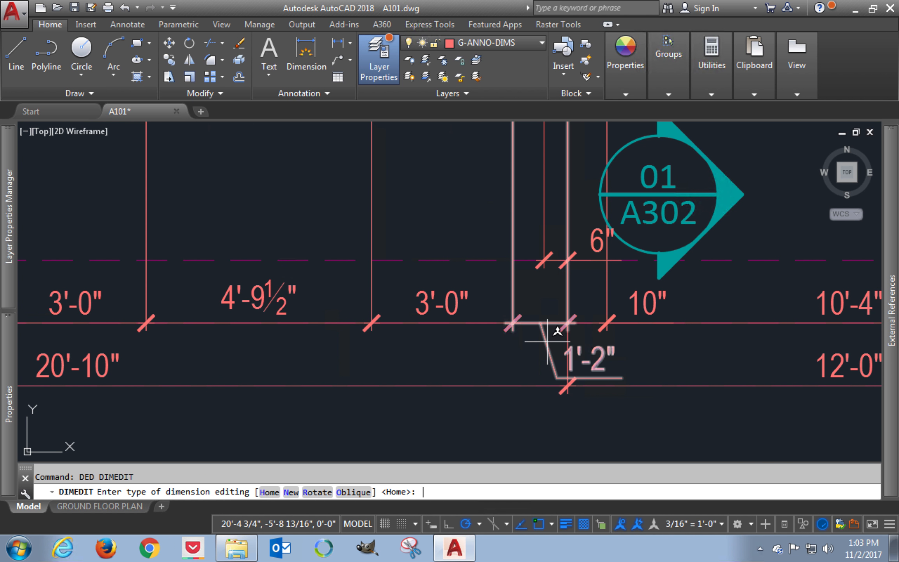
key(Return)
click(548, 341)
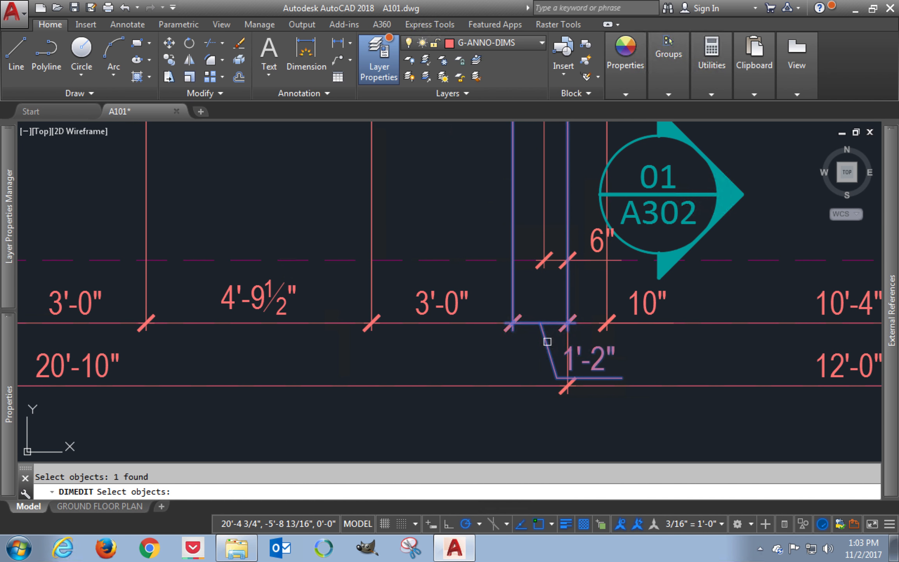
key(Return)
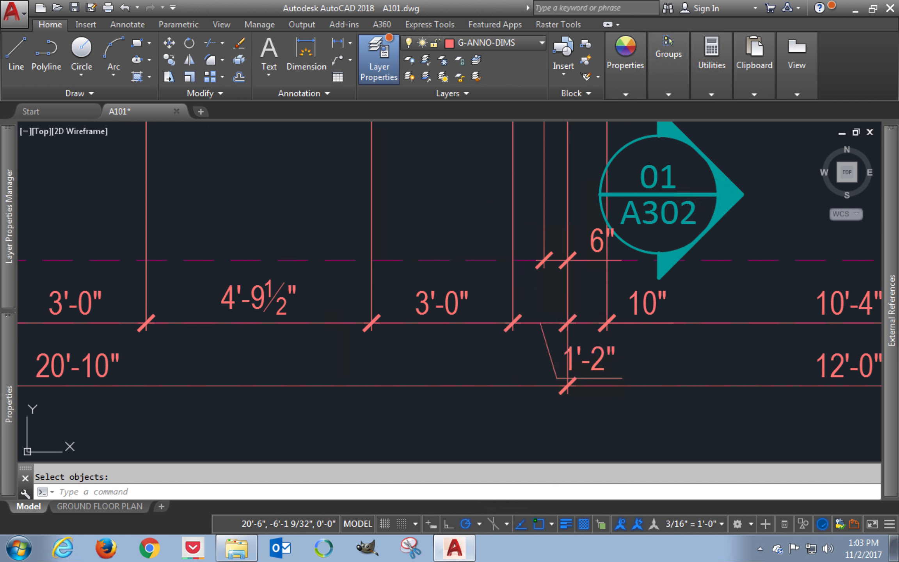
key(Escape)
Step: Erase the leadered 1'-2" dimension below the garage's lower-right corner
text(e)
key(Return)
click(550, 359)
middle_drag(550, 359, 481, 397)
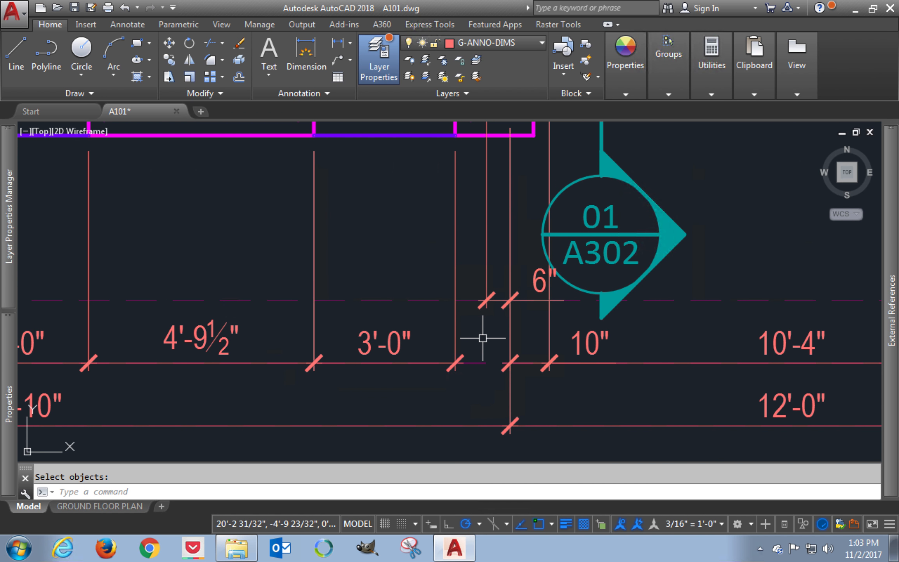
Step: Add a horizontal linear dimension from the last window's right edge to the garage's lower-right wall corner, picking left before right, near the window dimension string
middle_drag(480, 243, 468, 287)
text(dli)
key(Return)
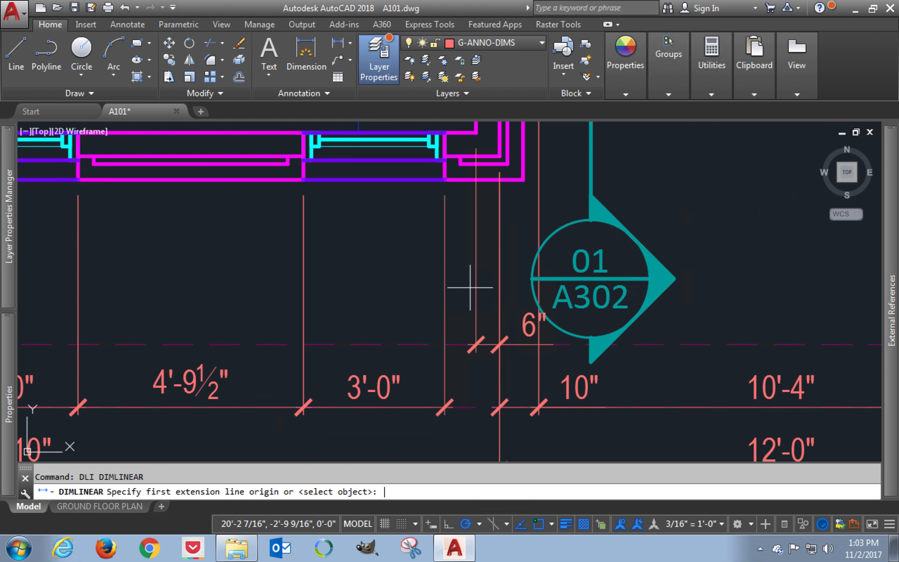
click(445, 180)
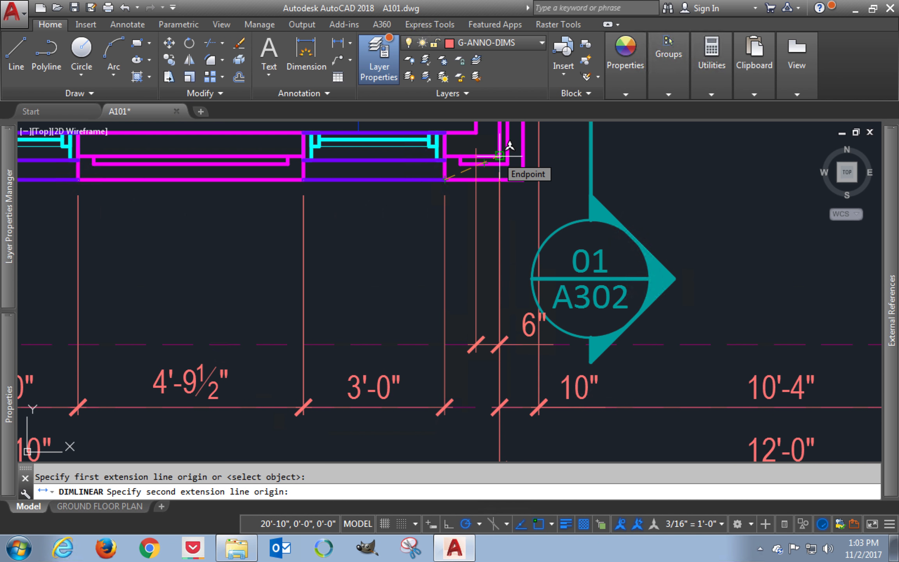
click(499, 155)
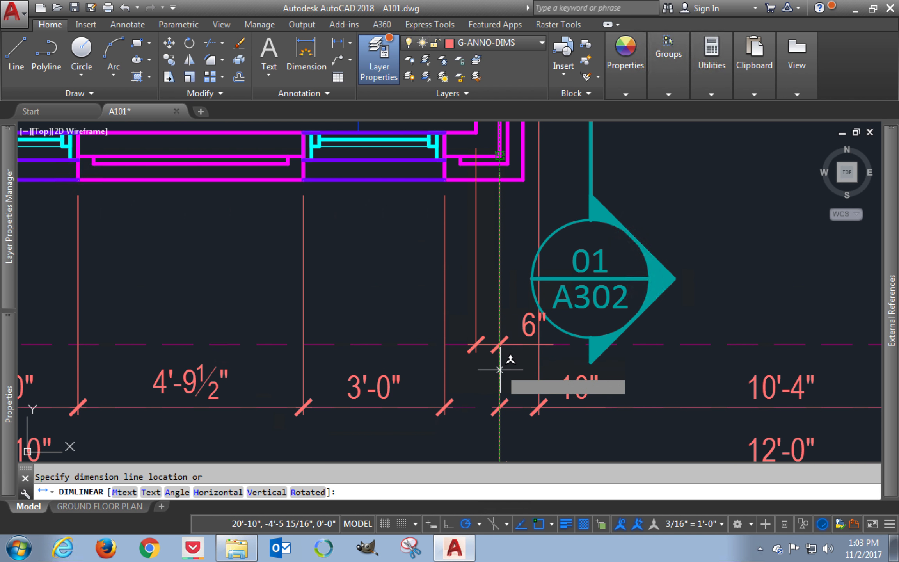
click(499, 407)
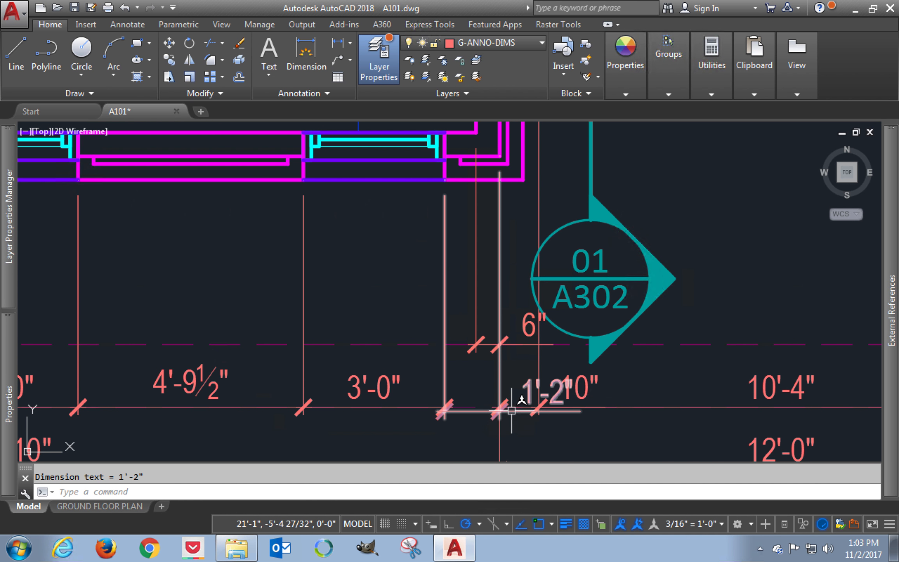
Step: Align the new 1'-2" dimension's line with the adjacent window dimension string by moving its dimension line
click(501, 412)
click(500, 411)
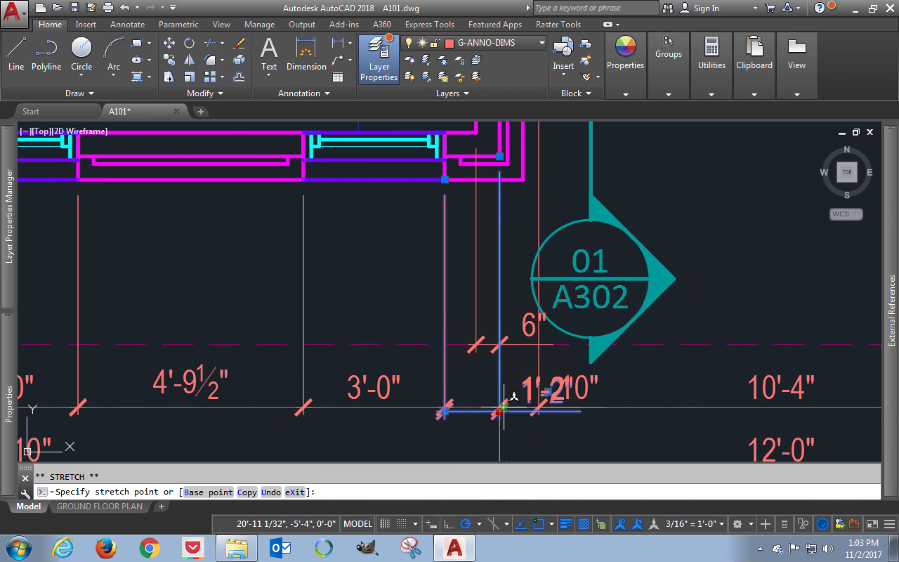
key(Escape)
key(Escape)
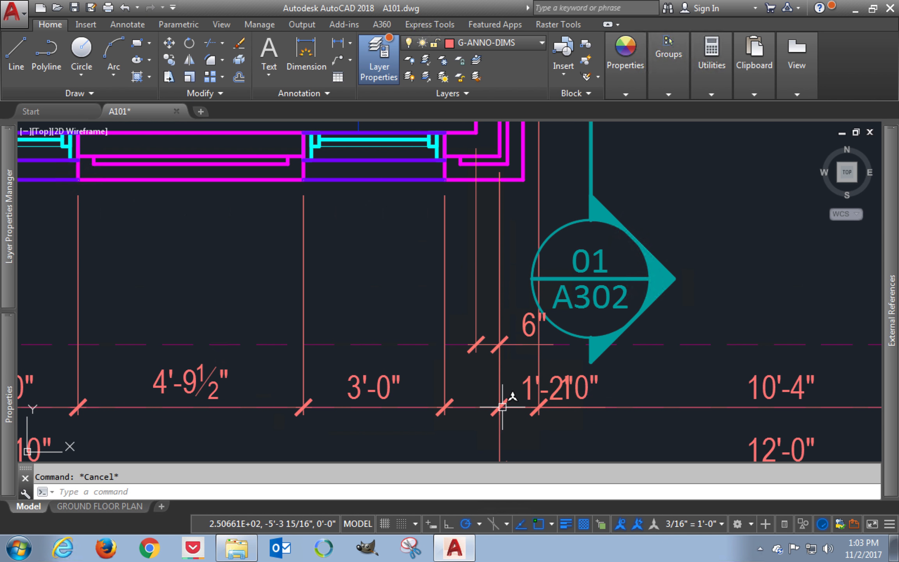
Step: Erase the 1'-2" dimension whose text overlaps the 10" text
click(470, 407)
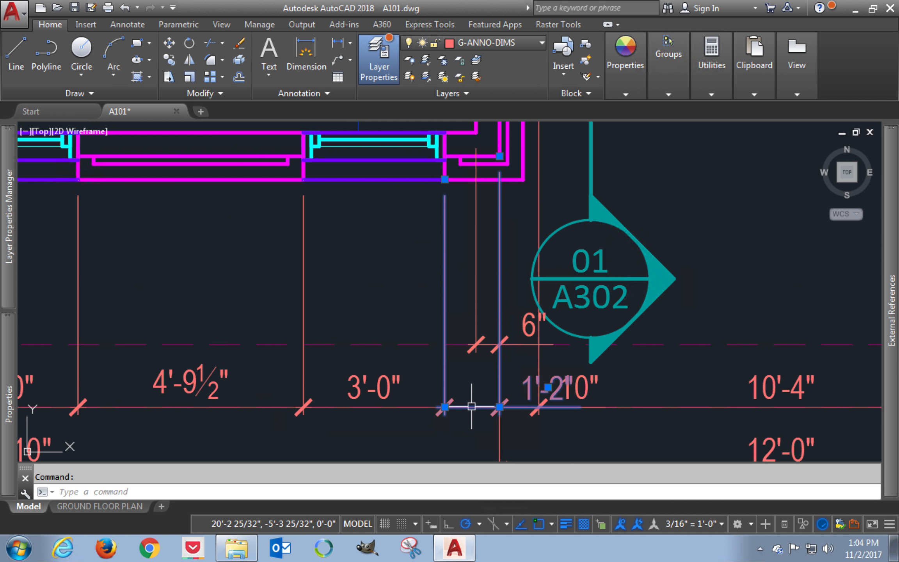
text(e)
key(Return)
Step: Add a linear dimension across the same corner wall segment, picking the right endpoint before the left, placed on the window dimension string
text(dli)
key(Return)
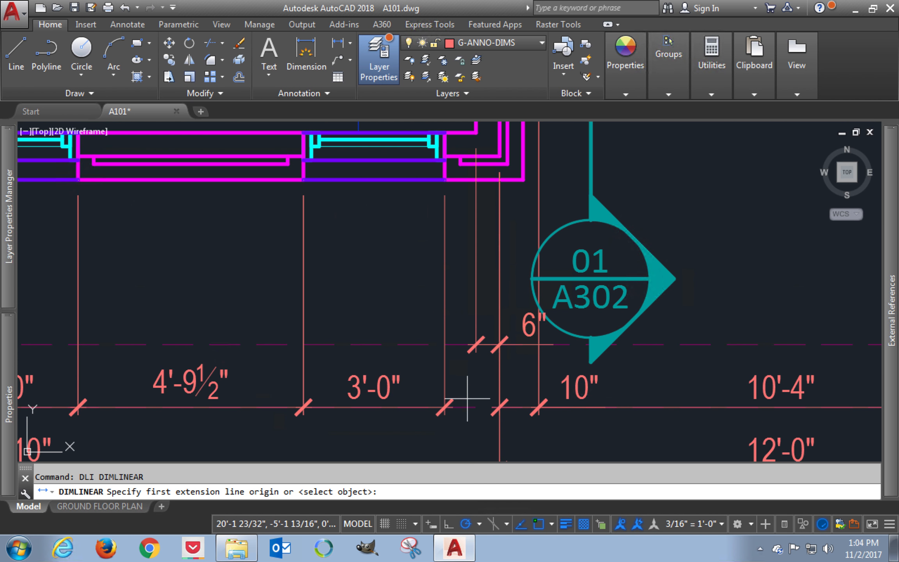
click(499, 155)
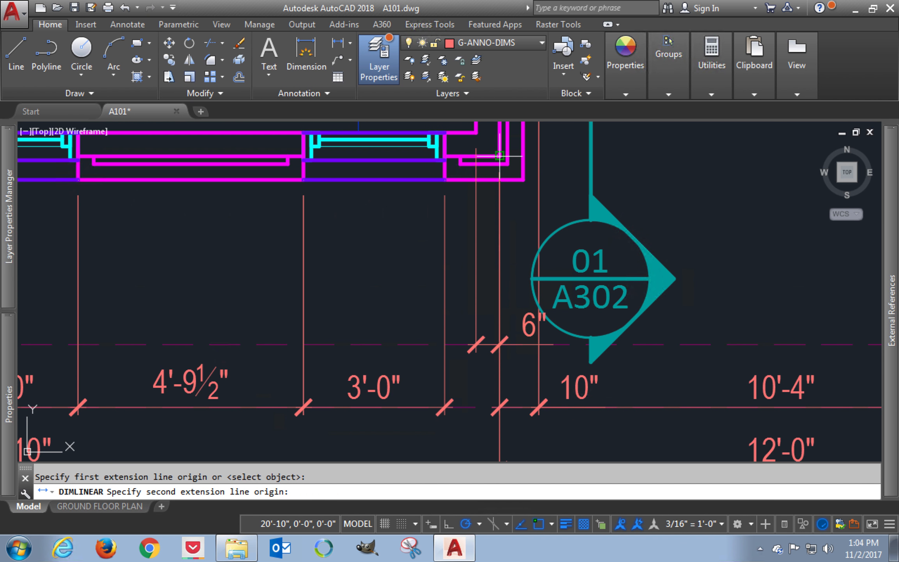
click(444, 179)
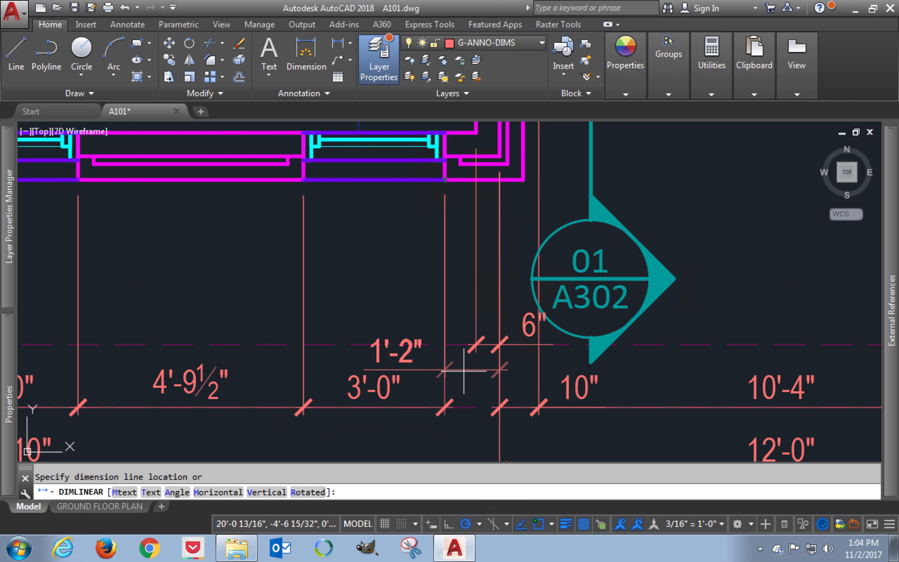
click(453, 407)
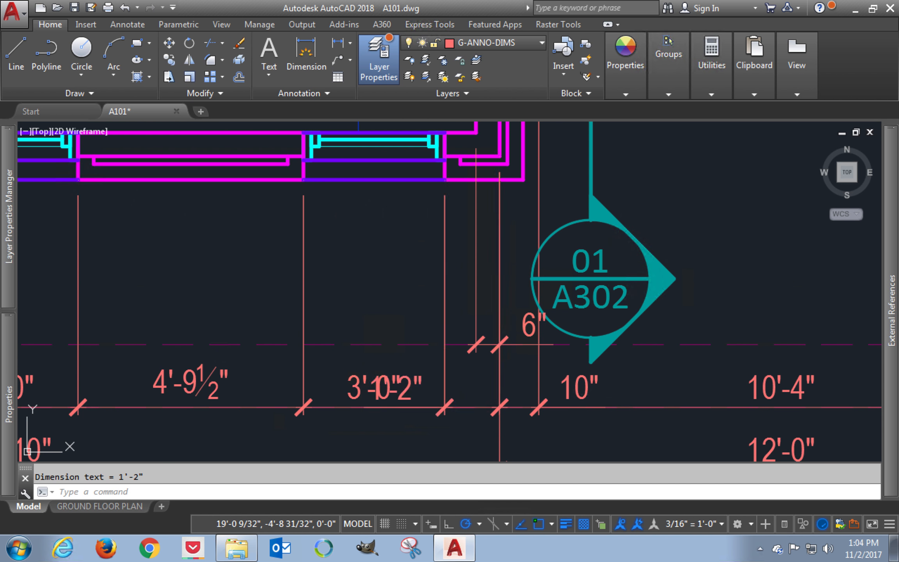
Step: Erase the 1'-2" dimension whose text overlaps the 3'-0" text
click(415, 379)
text(e)
key(Return)
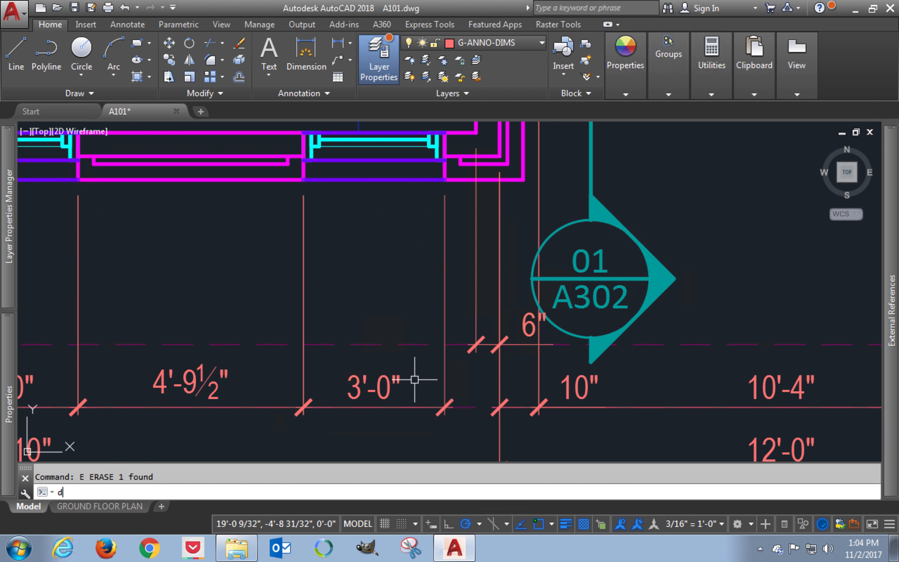
Step: Redo the linear dimension across the corner wall segment with the left endpoint picked before the right, placed on the window dimension string
text(dli)
key(Return)
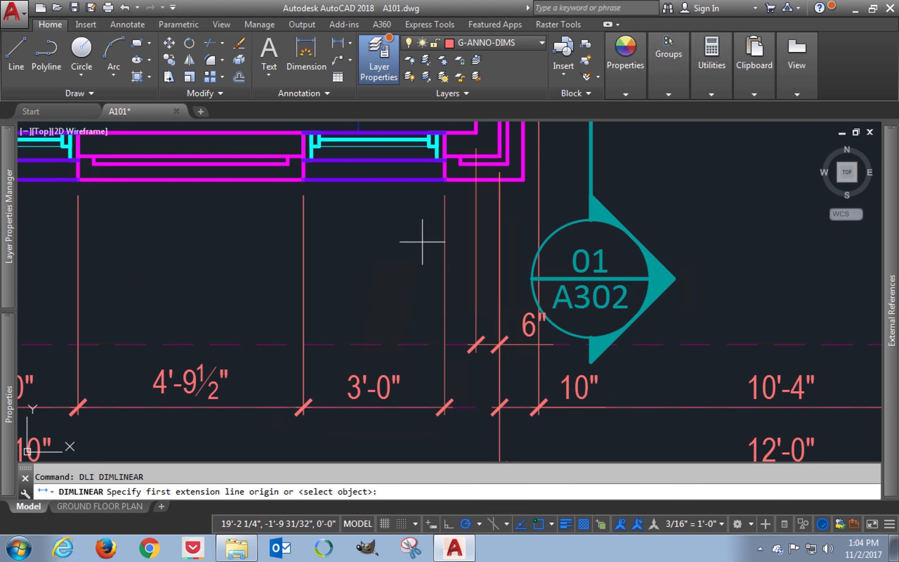
click(445, 179)
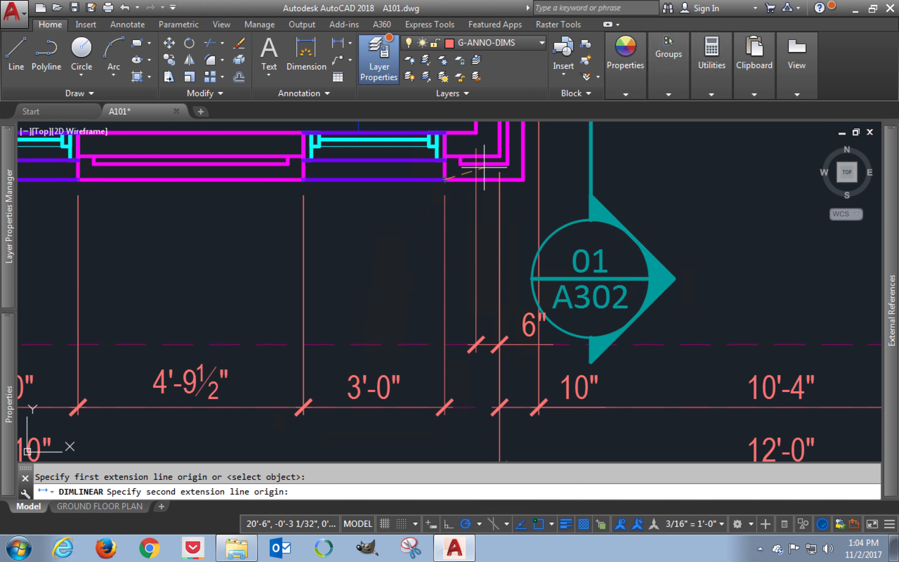
click(499, 156)
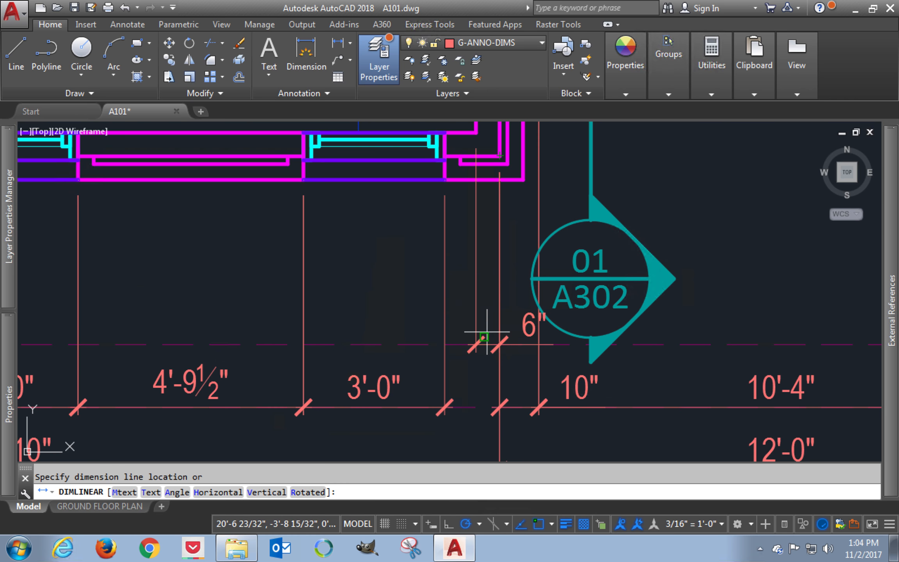
click(485, 408)
Step: Move the 1'-2" dimension text with a leader to the open space below the window dimension string, left of the garage corner
click(488, 407)
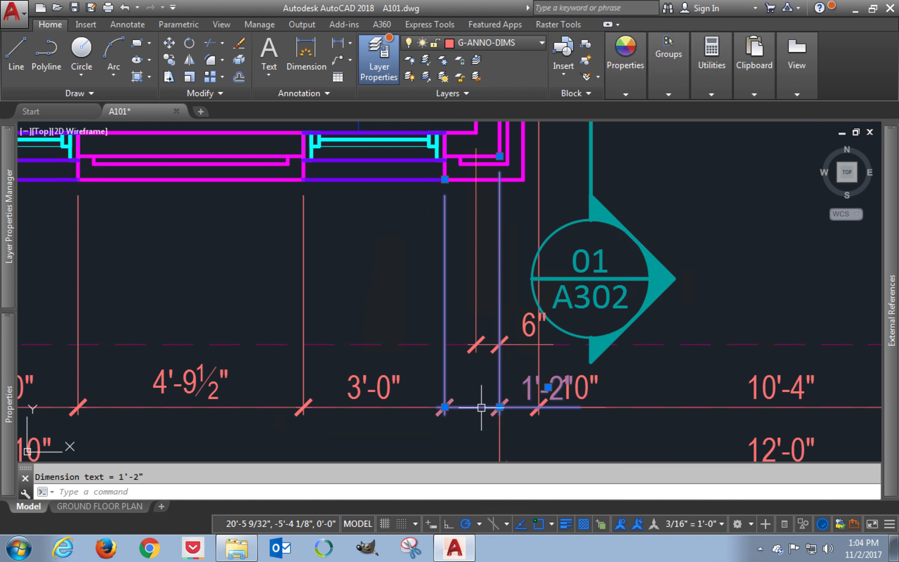
middle_drag(551, 424, 546, 350)
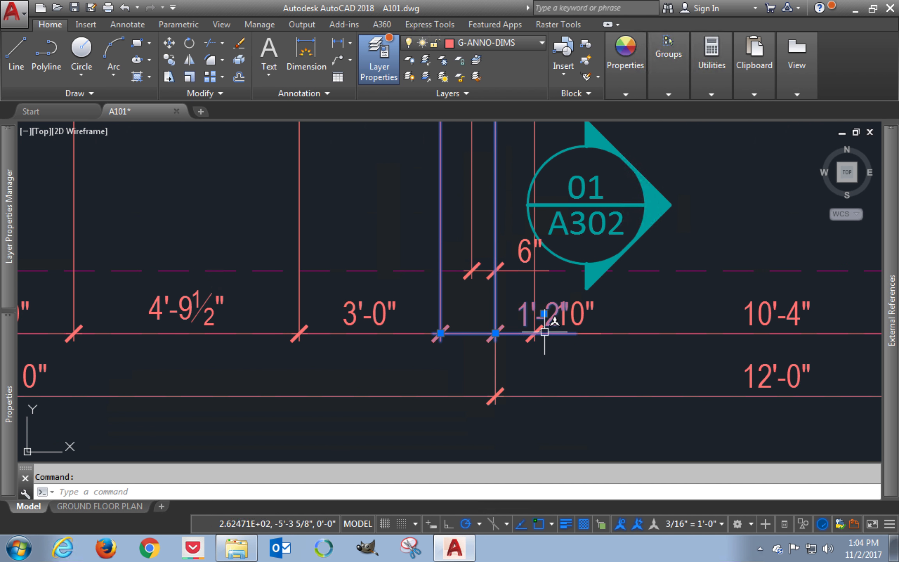
mouse_move(544, 315)
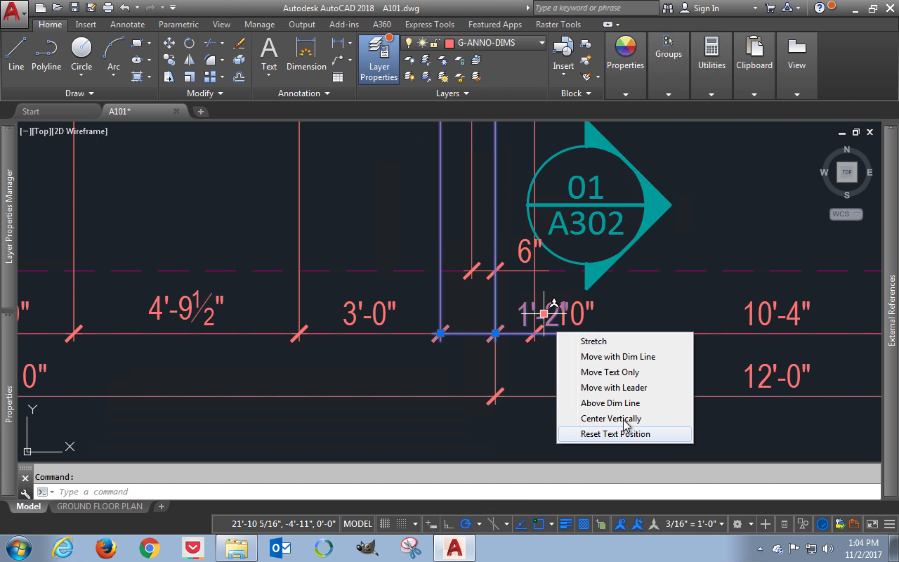
click(625, 387)
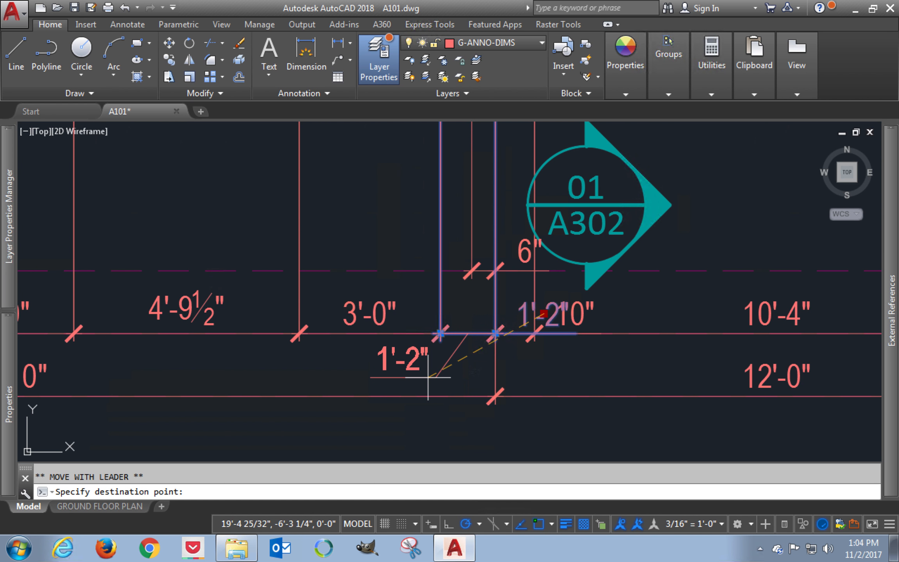
click(428, 378)
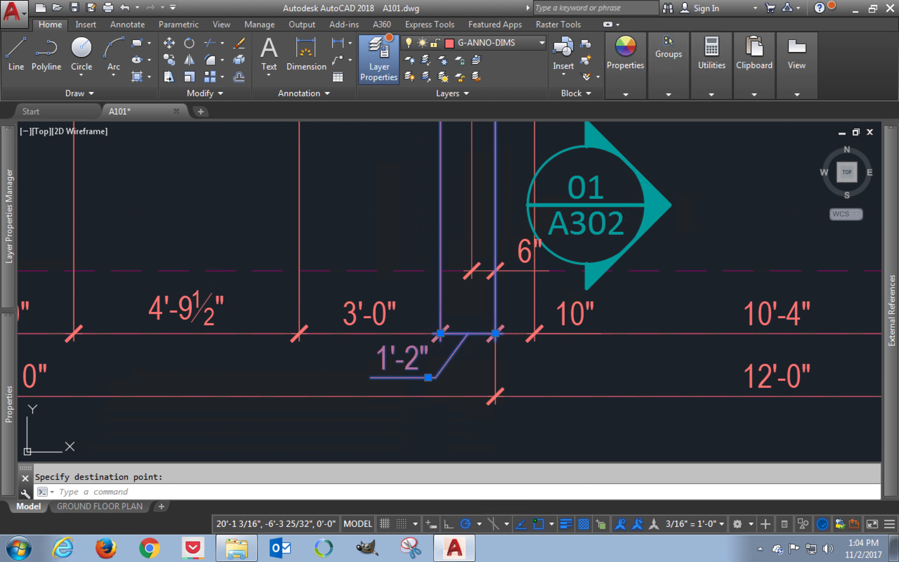
key(Escape)
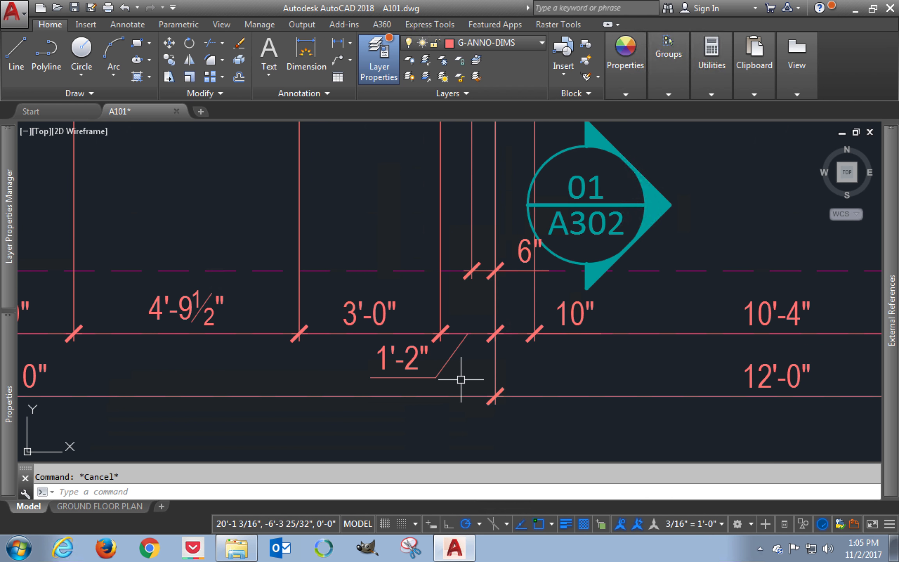
Step: Stretch the middle window in the garage's front wall 0.5" to the right, together with its dimensions
scroll(461, 379, down, 1)
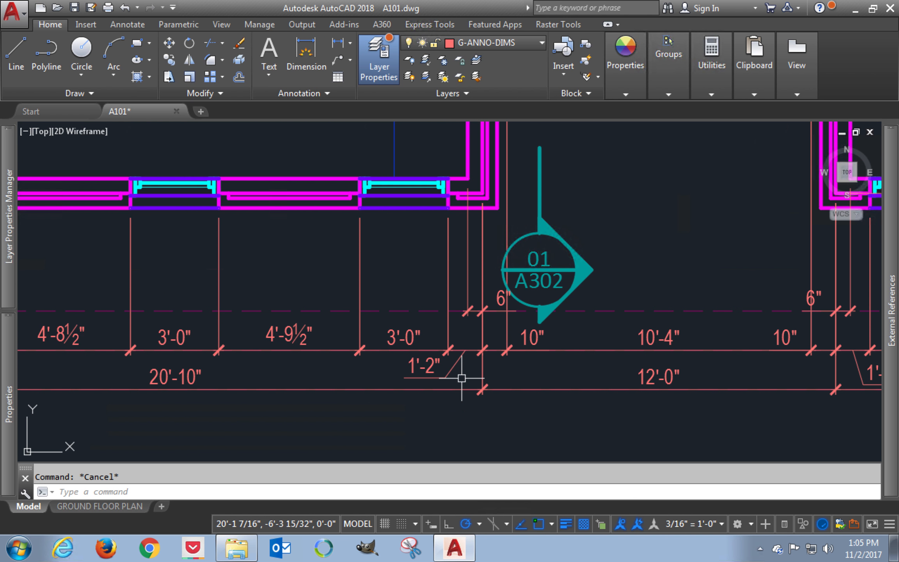
middle_drag(463, 379, 343, 416)
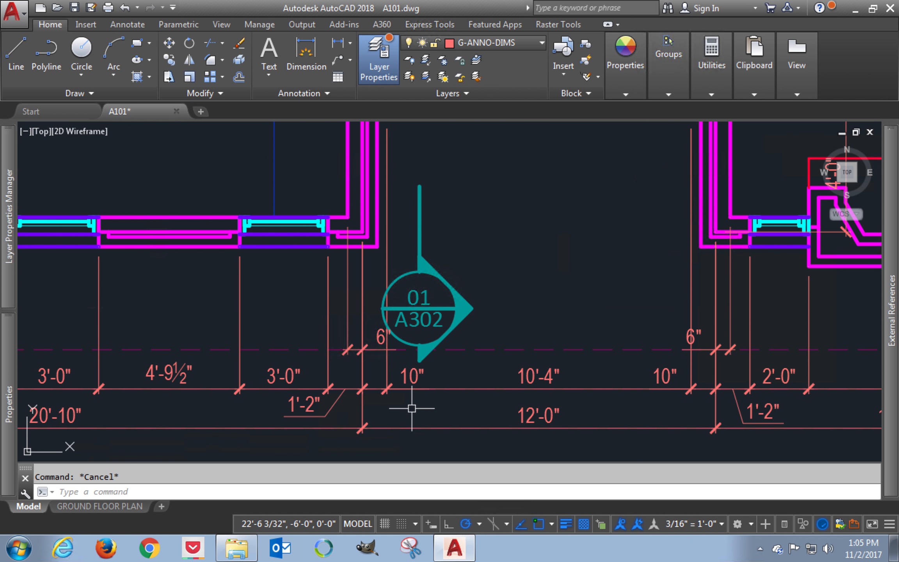
middle_drag(112, 291, 322, 295)
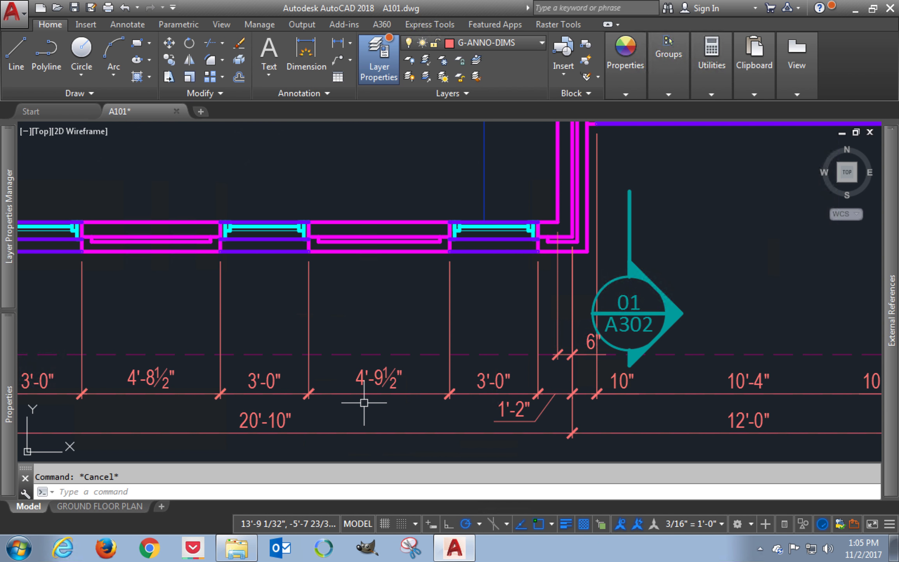
middle_drag(364, 401, 444, 383)
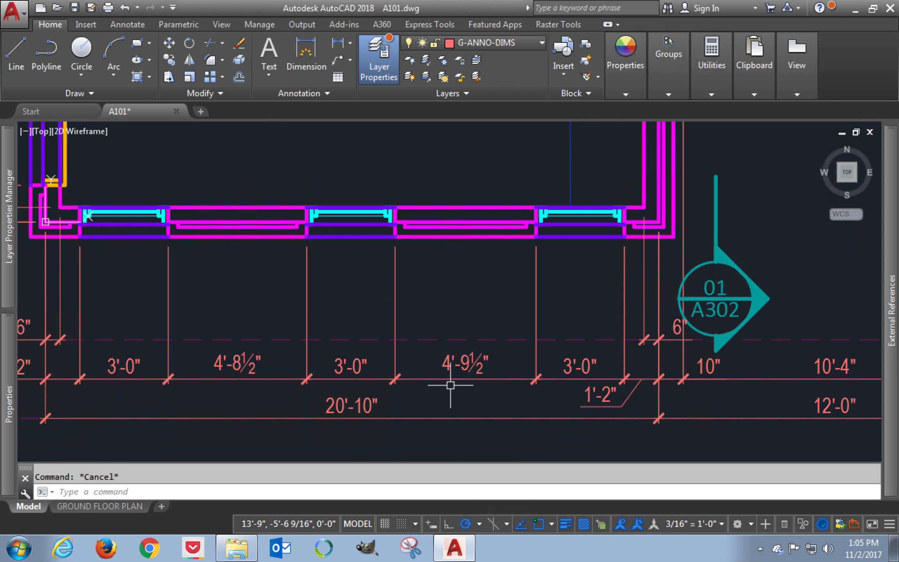
text(s)
key(Return)
click(426, 169)
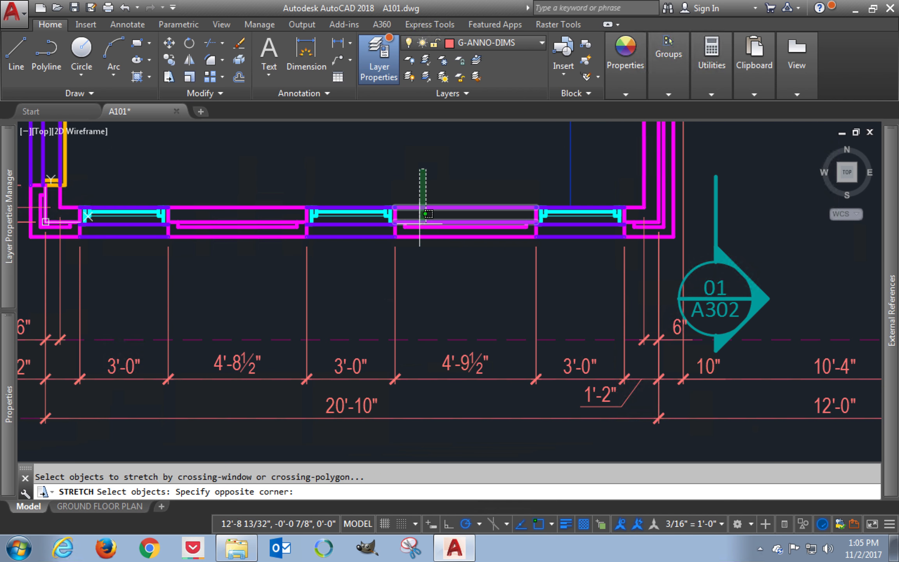
click(269, 260)
key(Return)
click(255, 286)
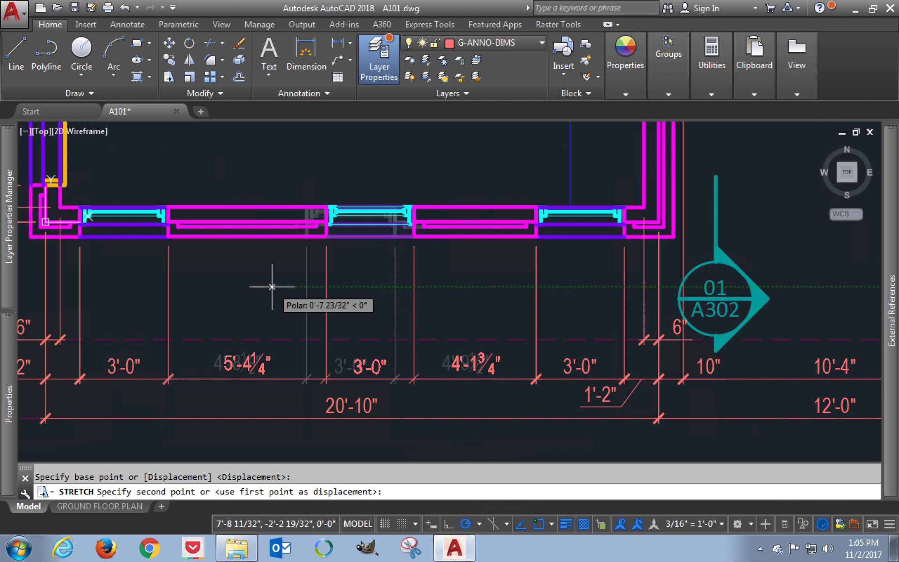
text(.5)
key(Return)
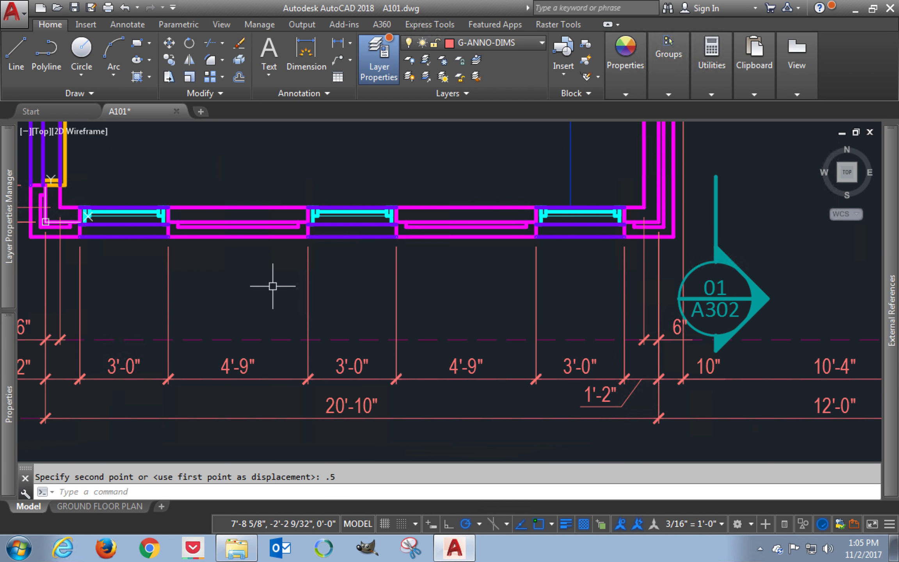
Step: Zoom to the extents of the floor plan and save the A101 drawing
text(z)
key(Return)
text(e)
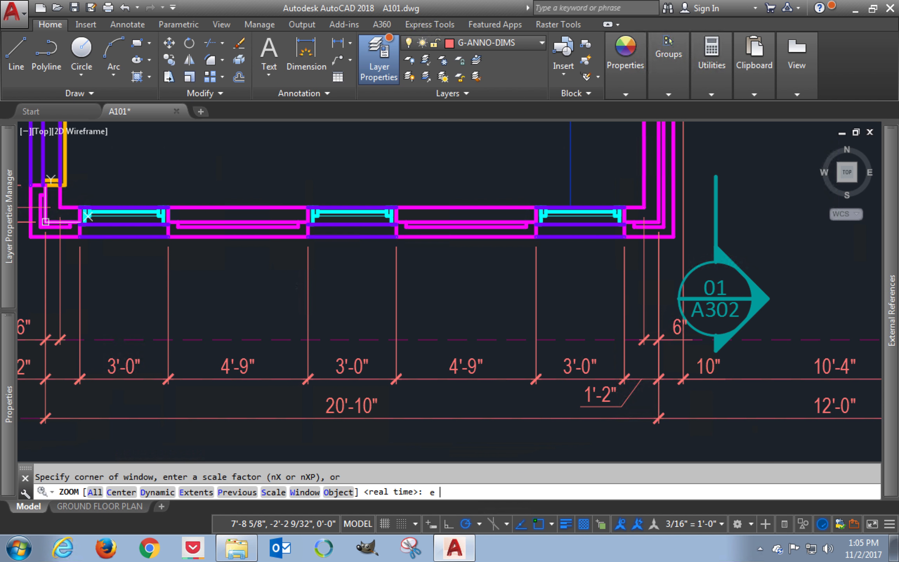
key(Return)
key(Return)
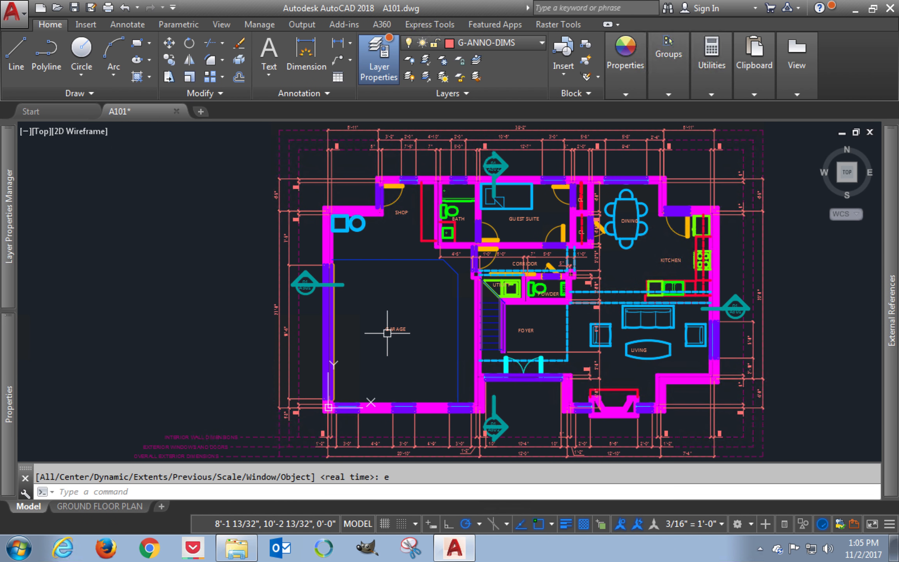
key(ctrl+s)
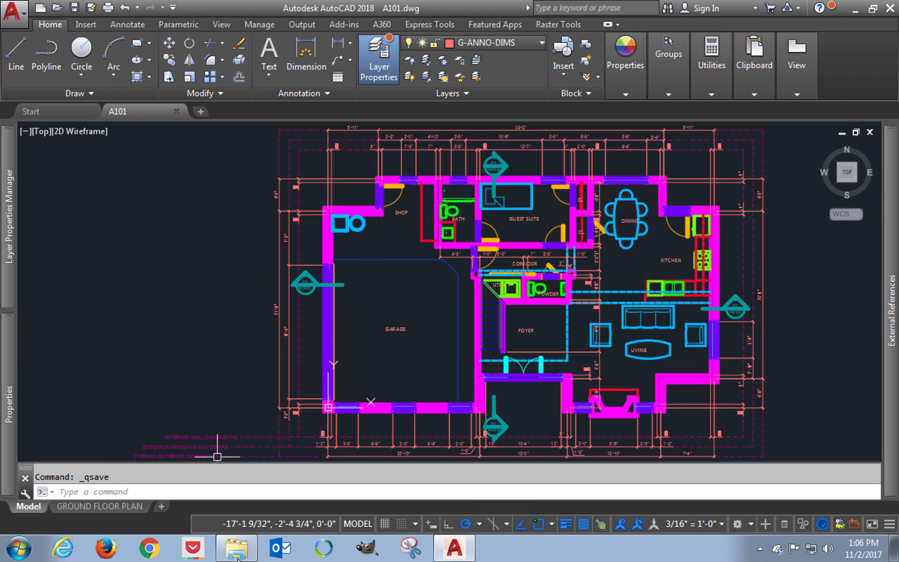
Step: Switch to File Explorer, run DimensionFix.scr from the CVAD - Classes folder on the A101 drawing, and close the drawing
mouse_move(242, 556)
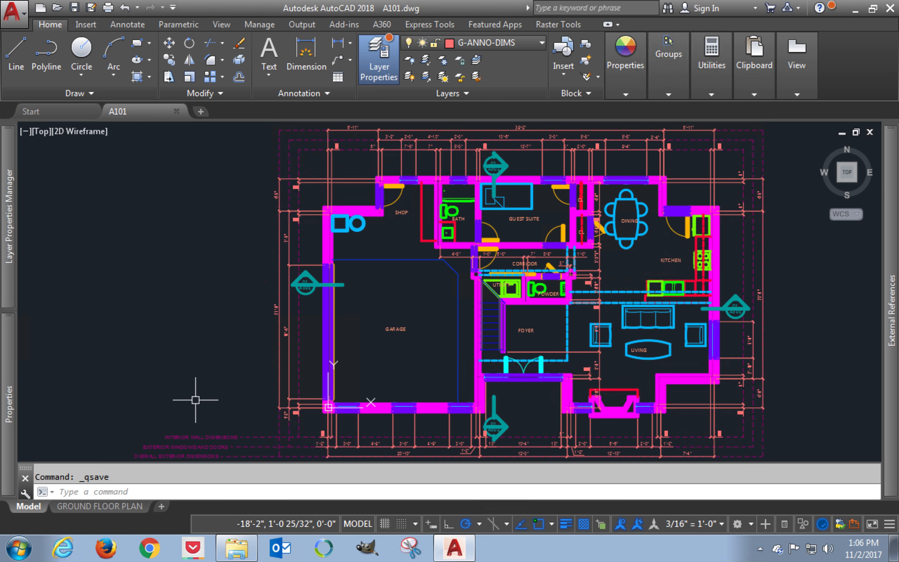
click(197, 408)
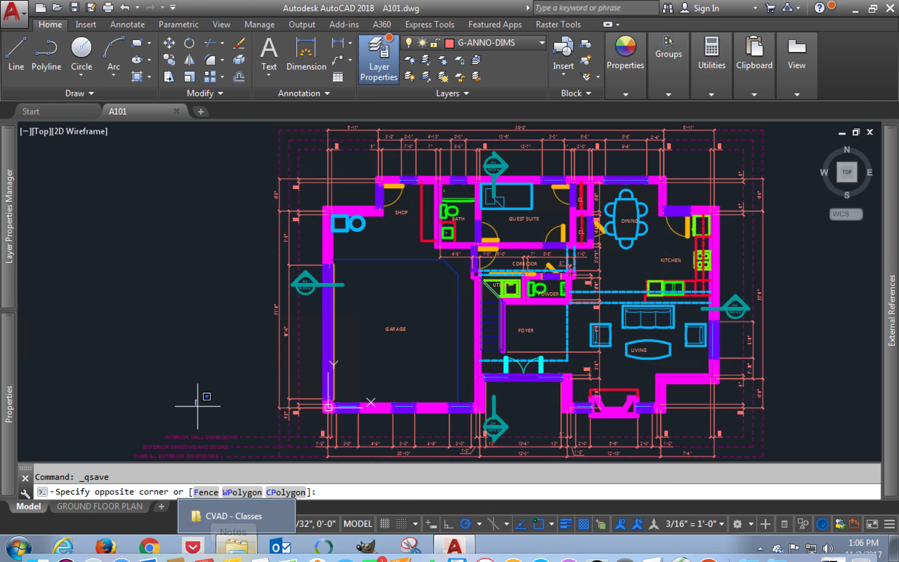
click(237, 548)
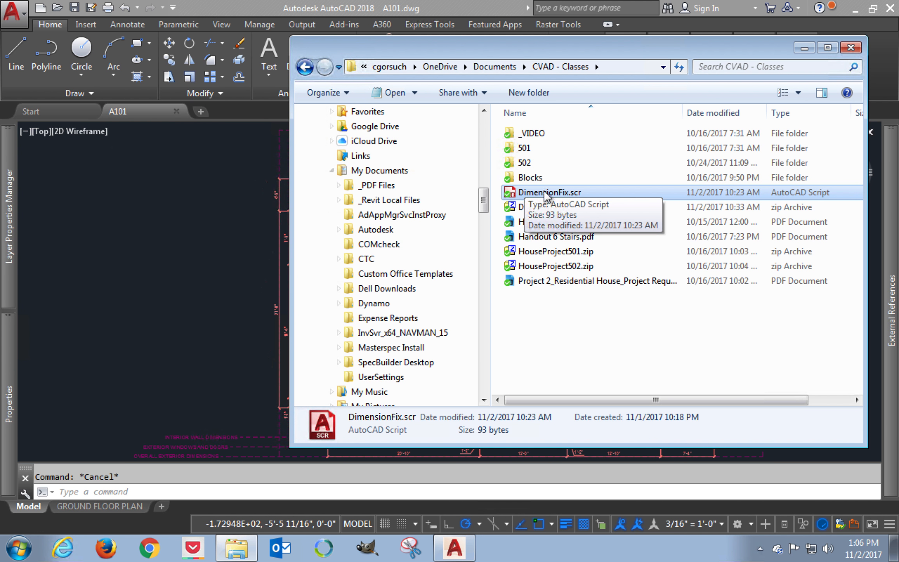
click(544, 209)
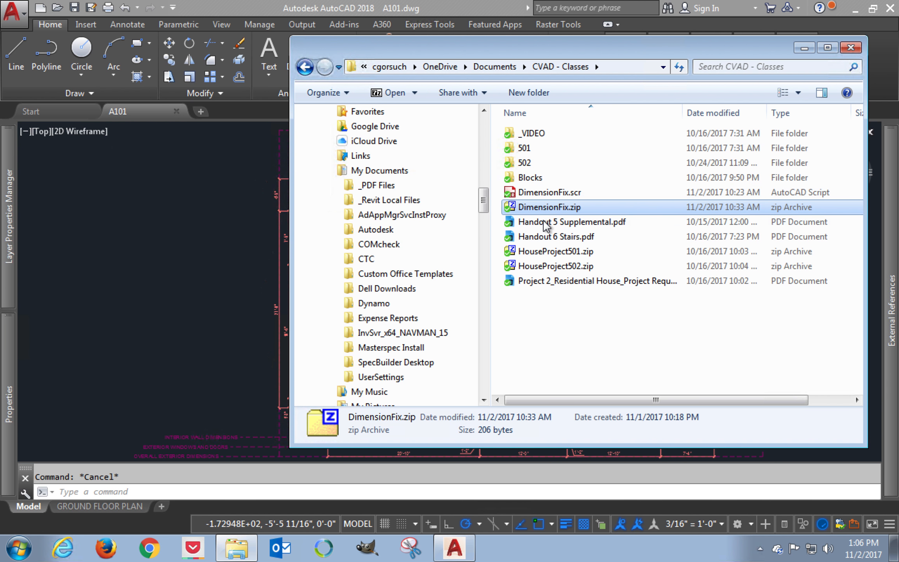
click(542, 192)
mouse_move(539, 191)
mouse_down()
mouse_move(256, 198)
mouse_move(186, 222)
mouse_up()
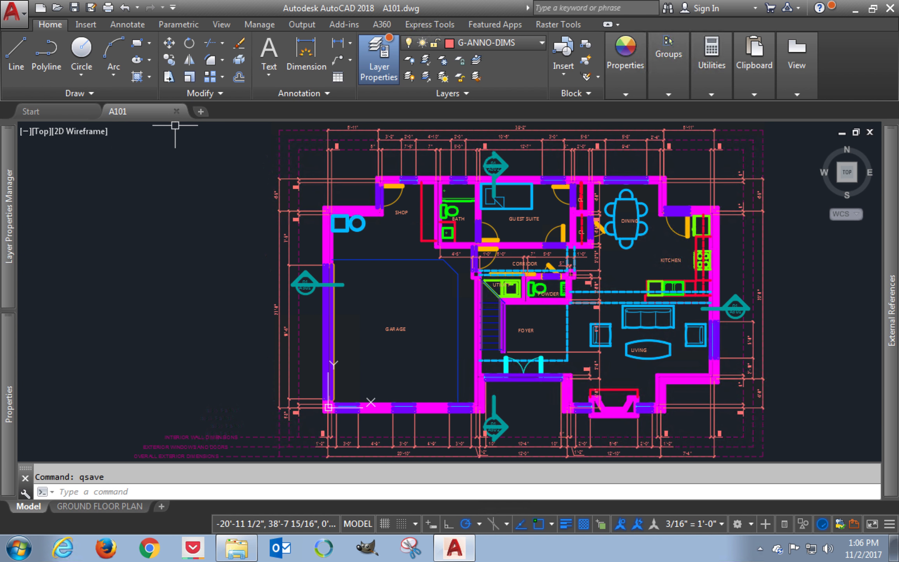
click(176, 111)
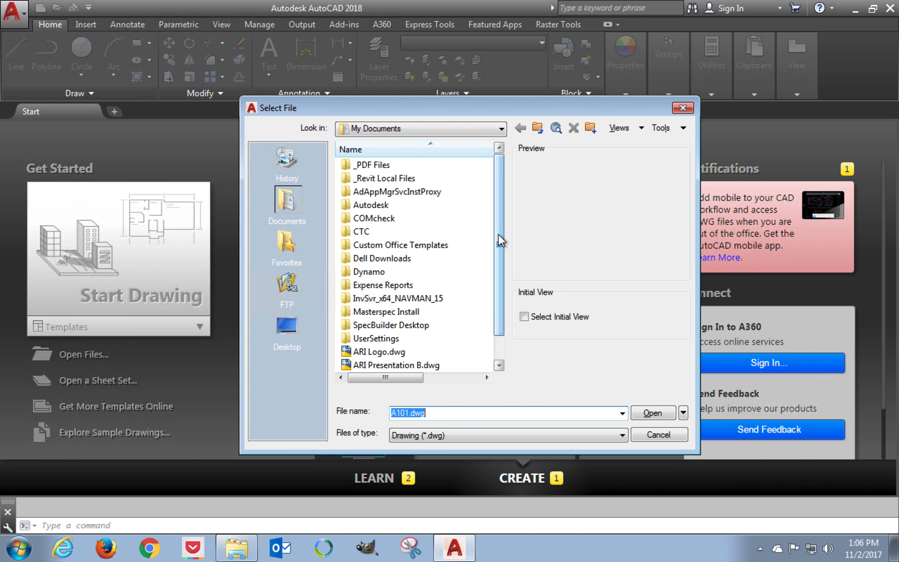
Step: Browse from the user's home folder to OneDrive > Documents > CVAD - Classes > 501 > House for opening drawings
click(448, 130)
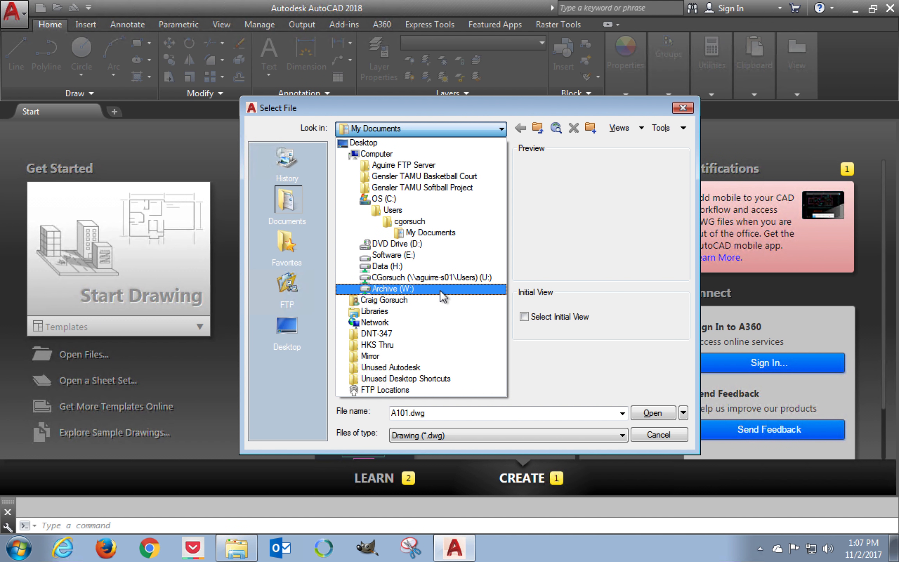
click(444, 259)
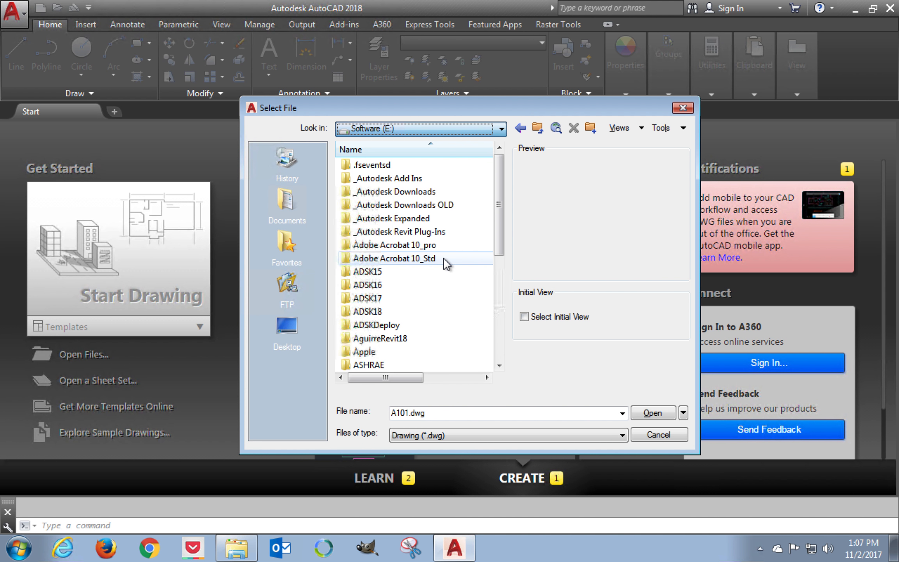
click(467, 126)
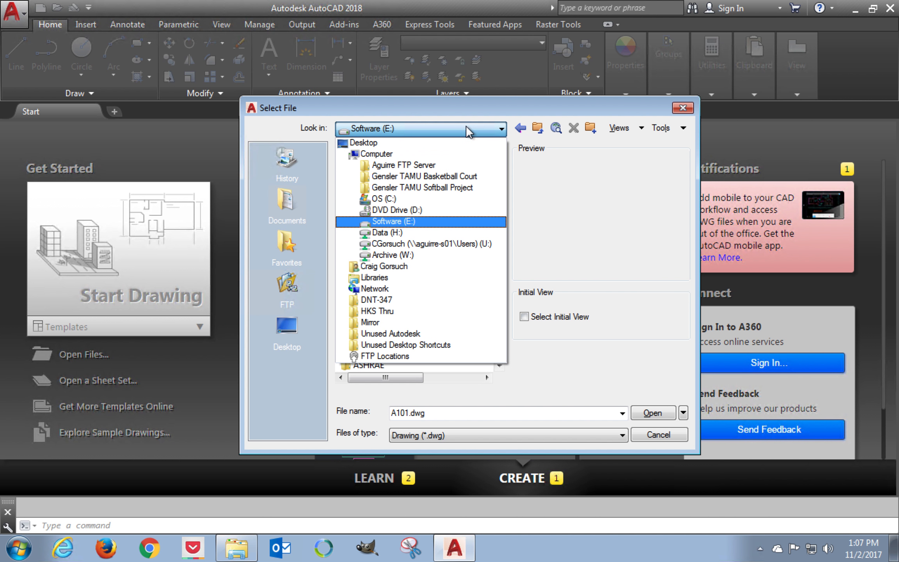
click(429, 267)
double_click(387, 364)
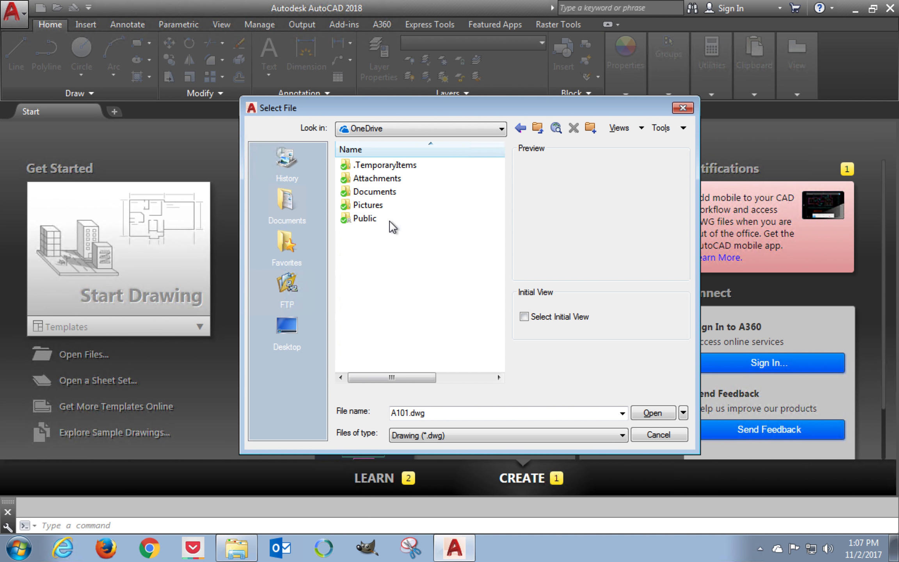
double_click(384, 192)
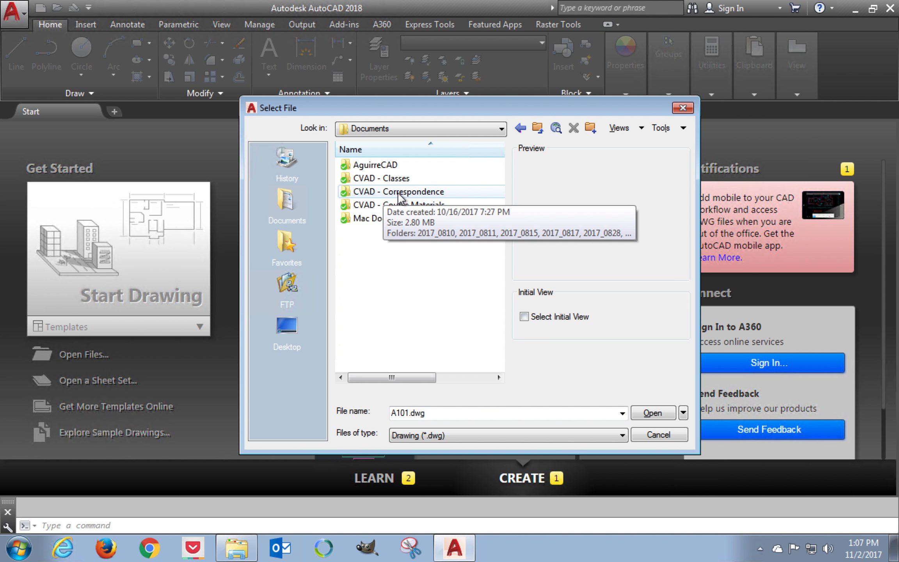
double_click(395, 178)
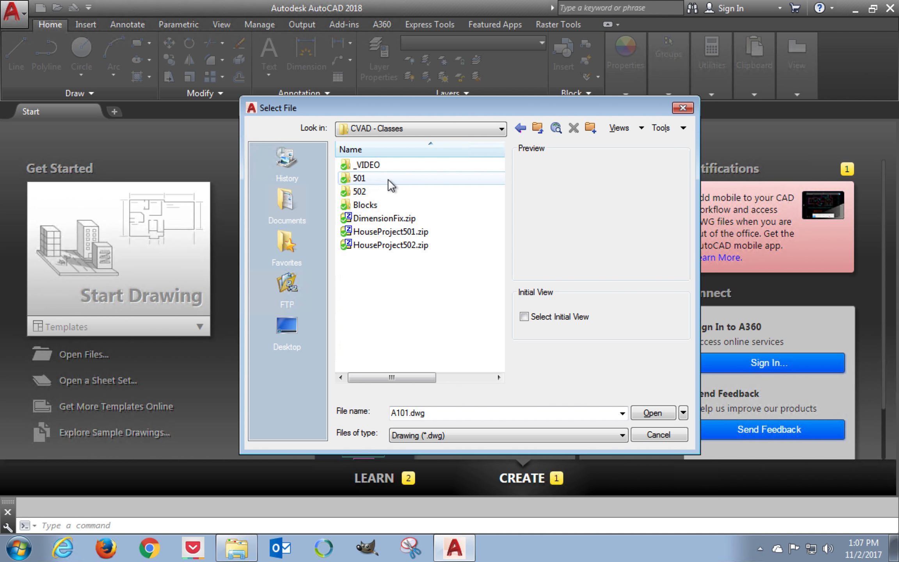
double_click(384, 178)
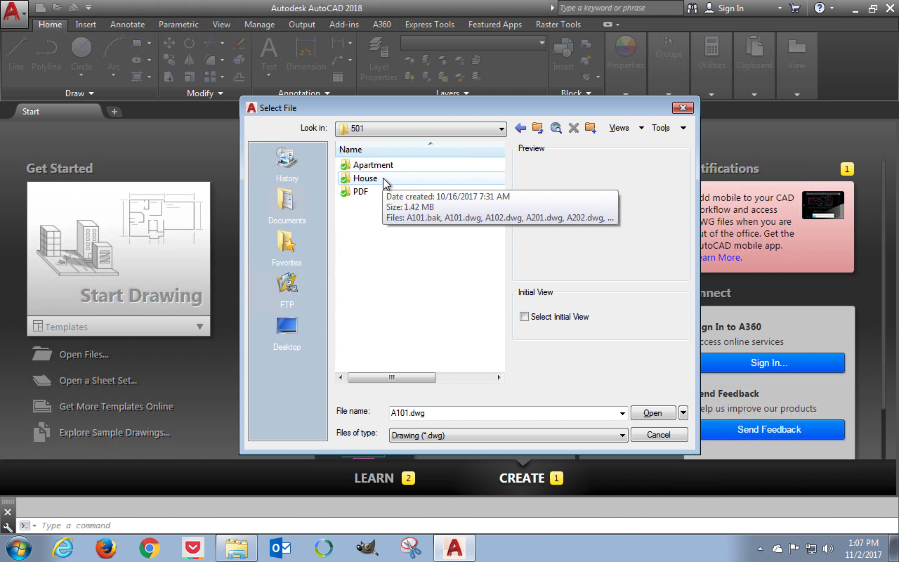
double_click(384, 178)
Step: Open all the House drawings from A101.dwg through FFE102.dwg together, leaving out UNT TITLEBLOCK.dwg
click(389, 166)
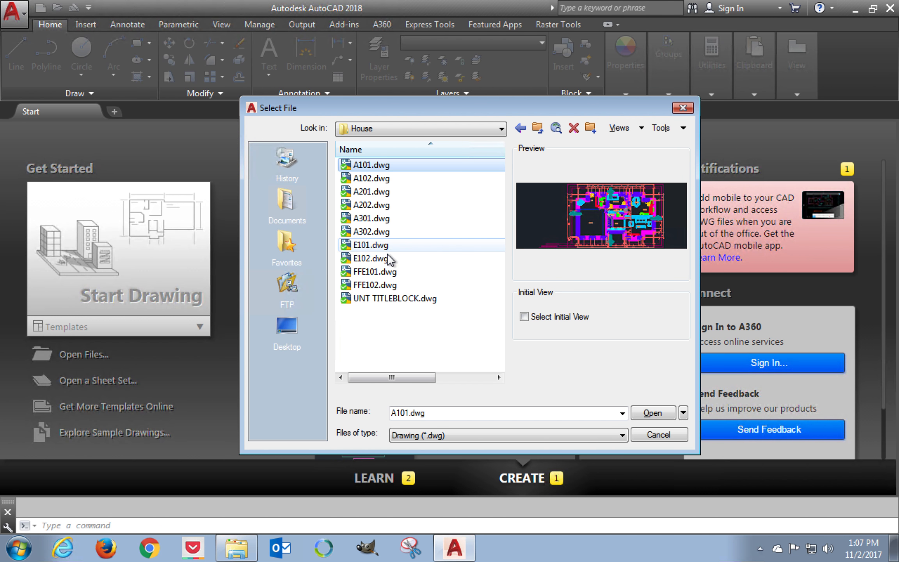
shift+click(389, 286)
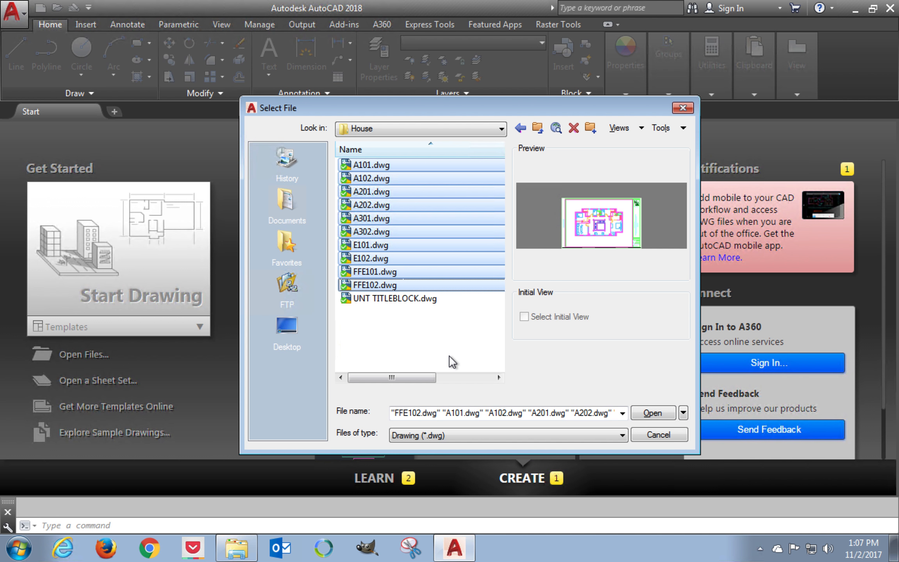
click(654, 413)
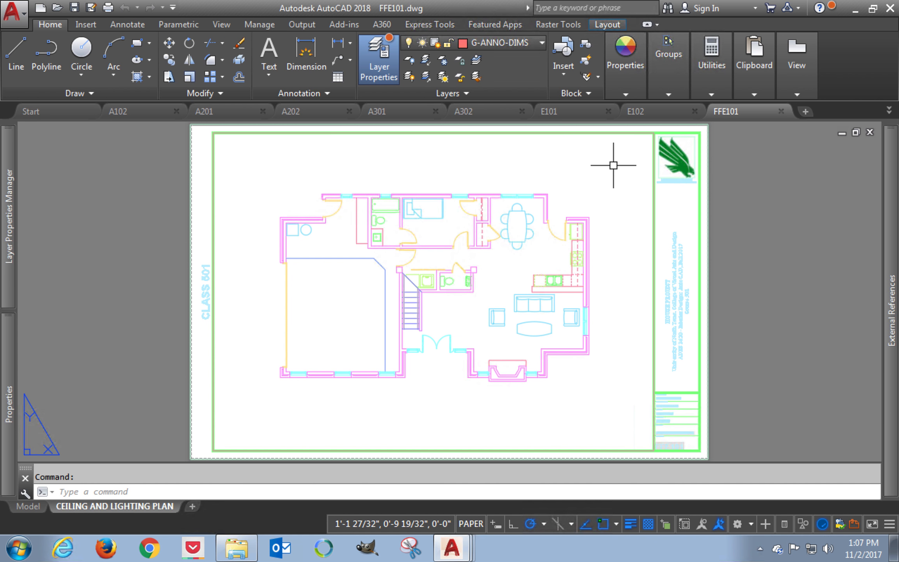
Step: Switch to File Explorer and run the DimensionFix.scr script on the FFE101 drawing
mouse_move(10, 145)
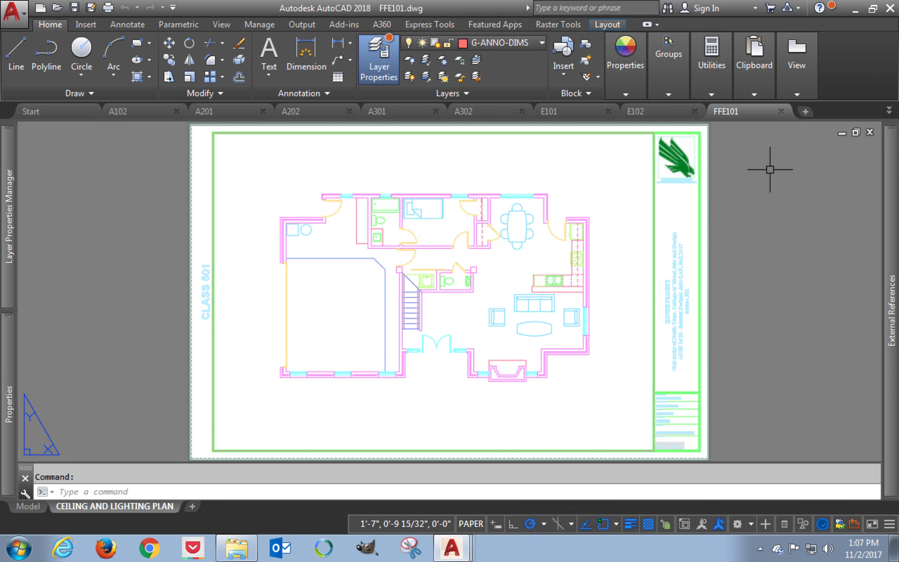
mouse_move(236, 546)
click(282, 483)
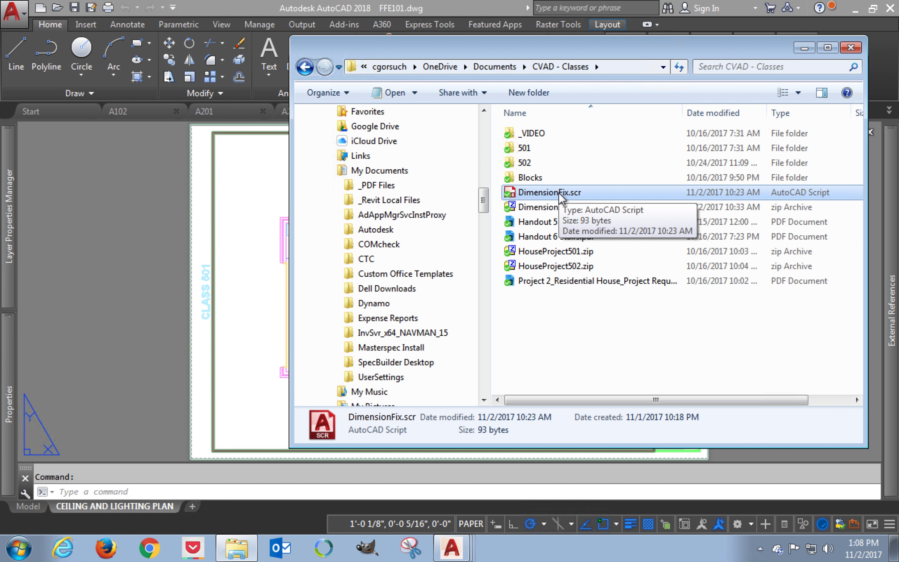
drag(556, 194, 177, 211)
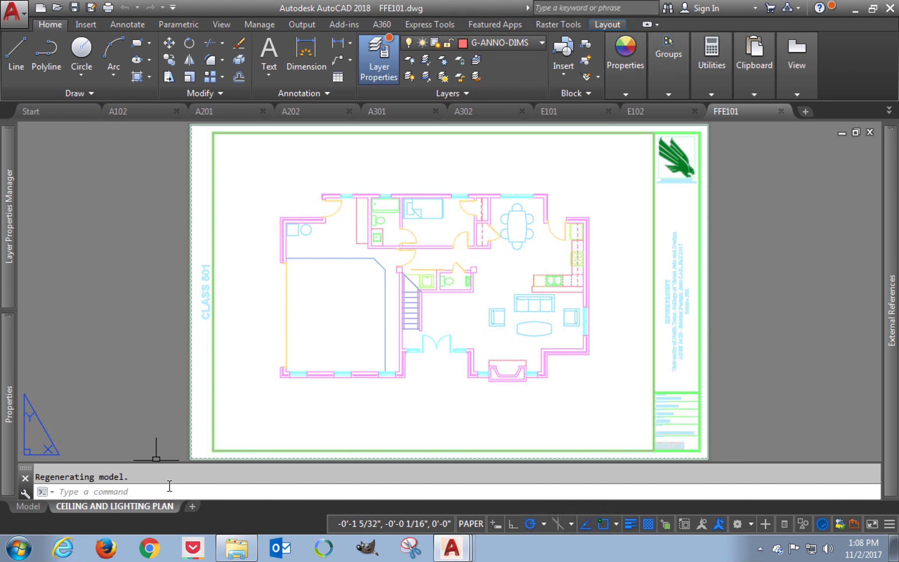
Step: Review the script's command history in the text window, highlight its qsave command, and close the window
key(ctrl+F2)
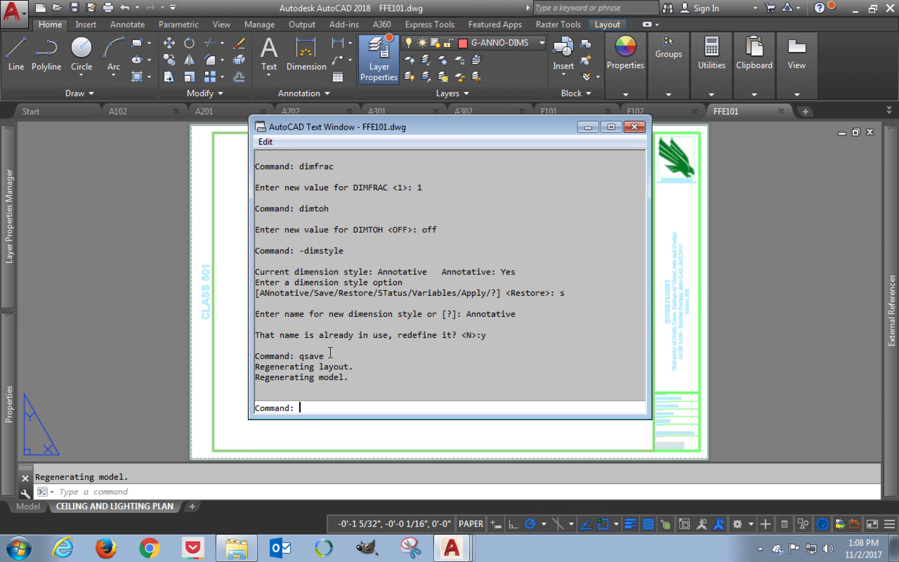
drag(289, 356, 320, 354)
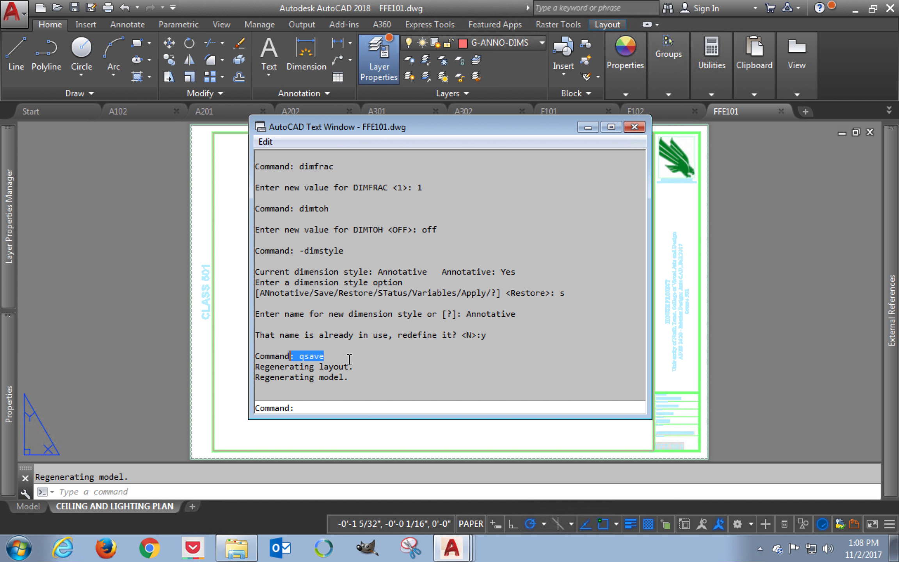
click(634, 127)
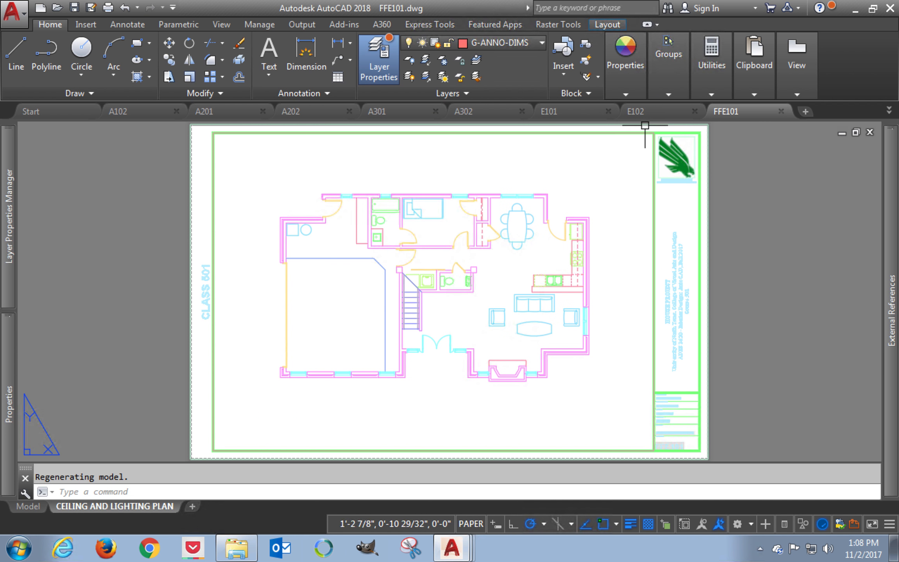
Step: Close the FFE101 drawing and run DimensionFix.scr from File Explorer on the E102 drawing
mouse_move(743, 119)
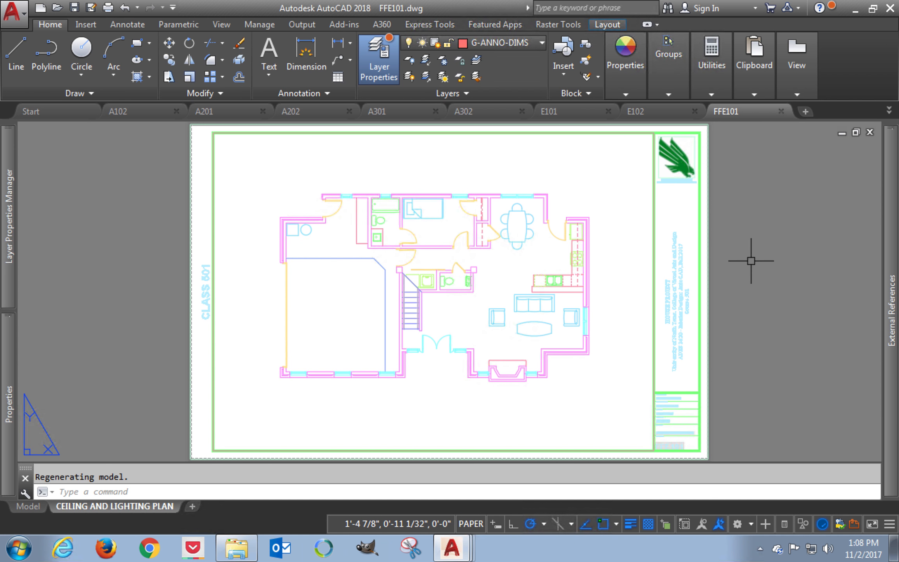
click(781, 111)
mouse_move(236, 548)
click(219, 515)
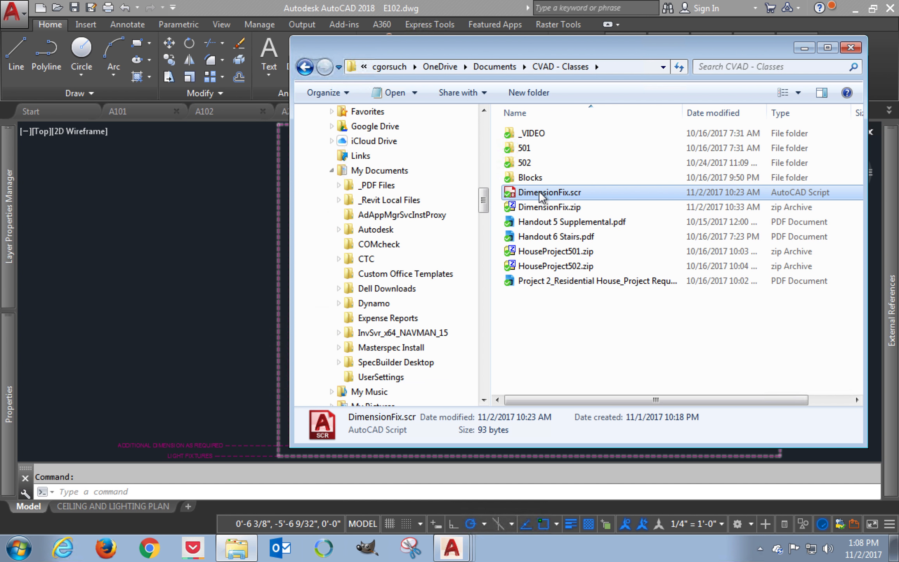
mouse_move(533, 193)
mouse_down()
mouse_move(180, 213)
mouse_move(162, 228)
mouse_up()
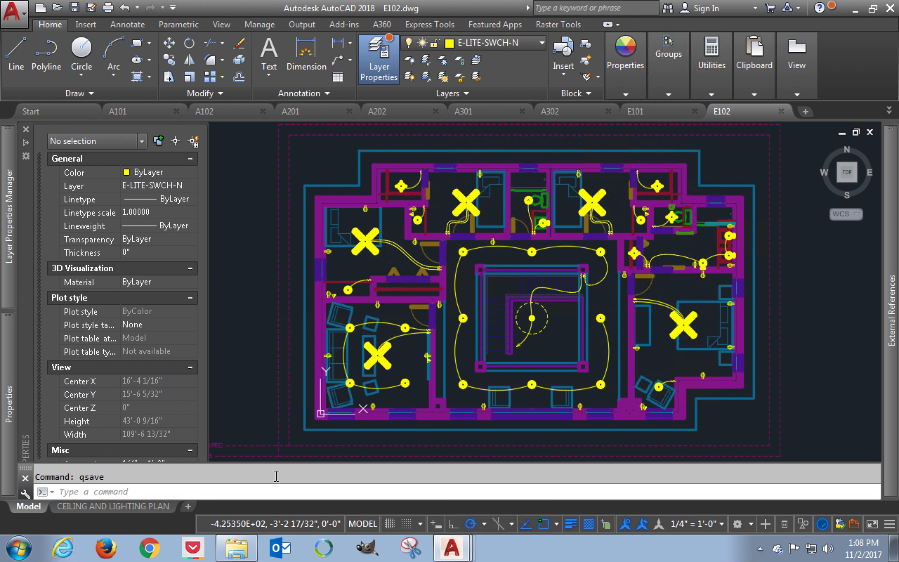
Step: Close the E102 drawing and run the DimensionFix.scr script from File Explorer on the E101 drawing
drag(118, 479, 76, 480)
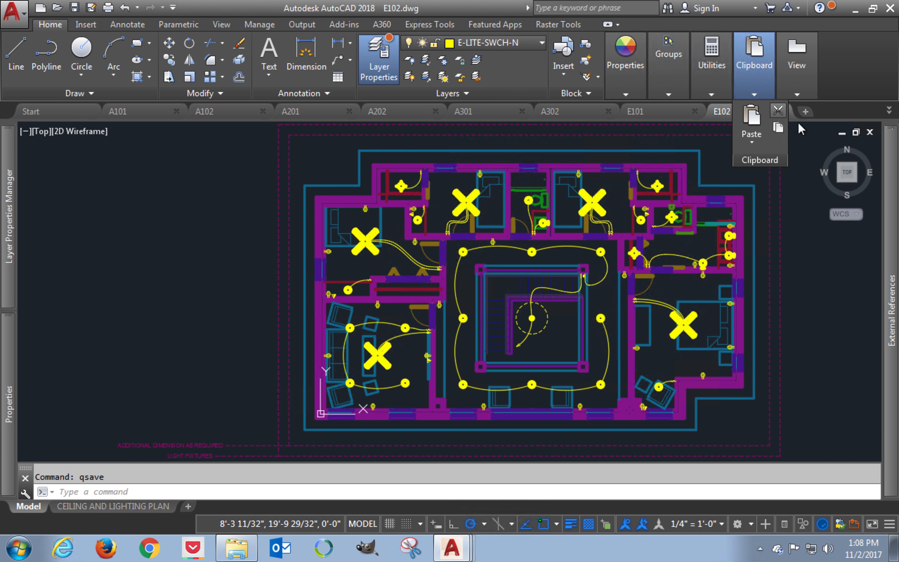
click(782, 113)
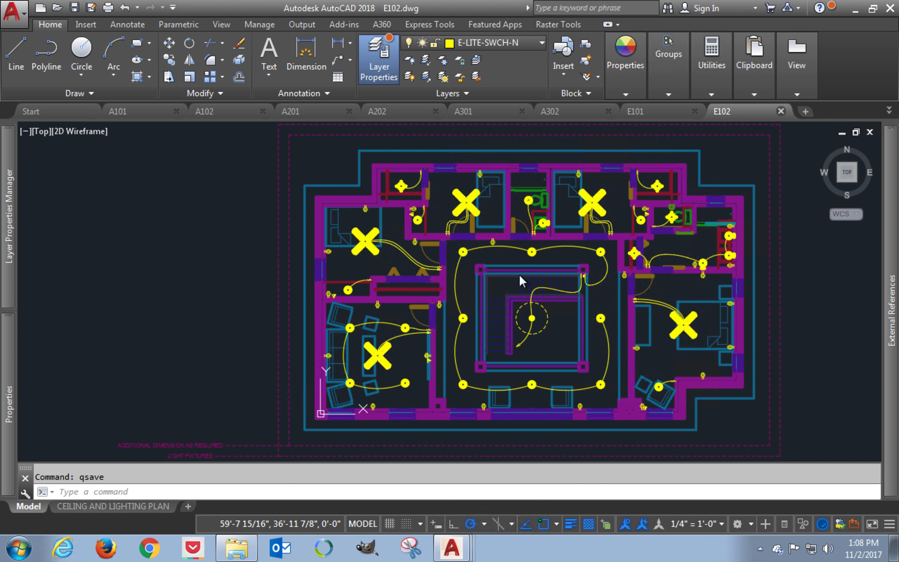
click(235, 554)
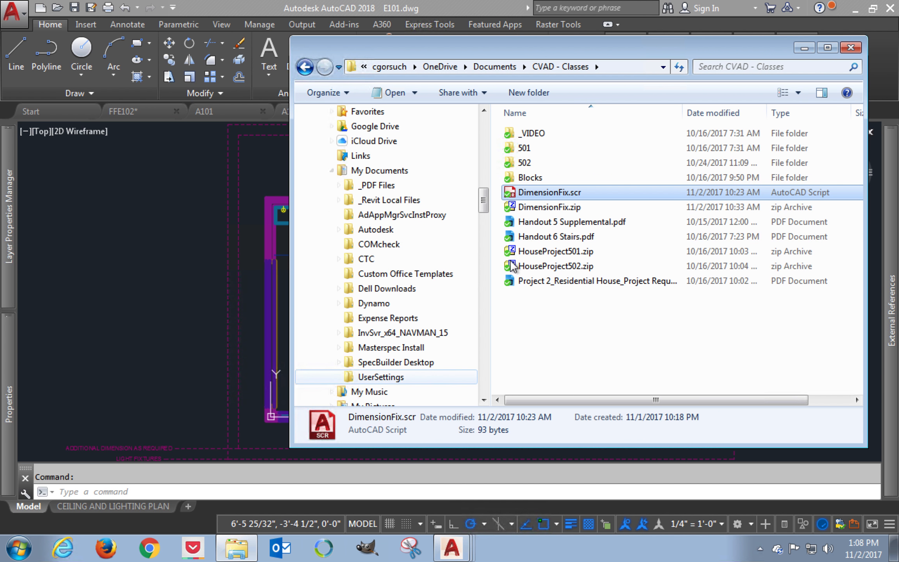
mouse_move(535, 193)
mouse_down()
mouse_move(80, 232)
mouse_move(107, 261)
mouse_up()
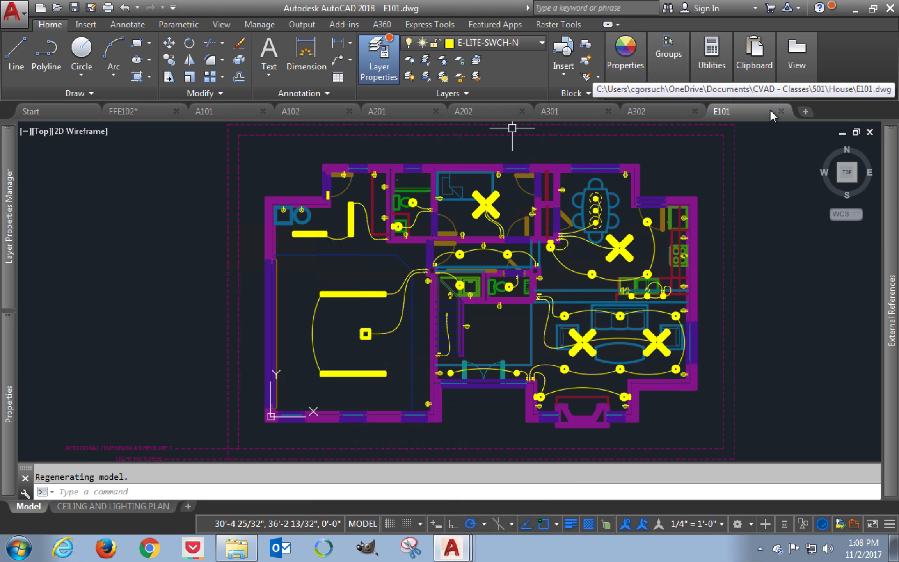
Step: Close the E101 drawing and run DimensionFix.scr from File Explorer on the A302 building section drawing
click(781, 112)
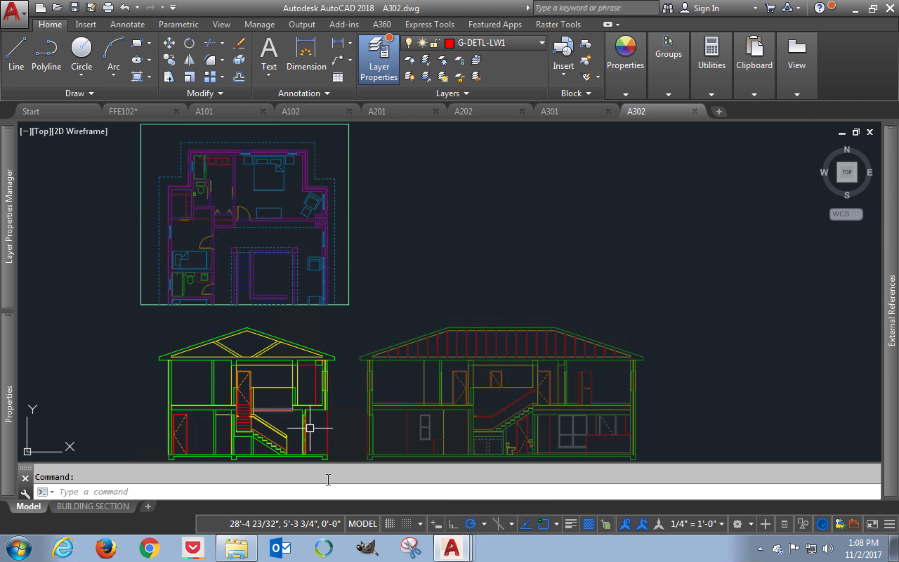
click(237, 549)
drag(546, 192, 179, 241)
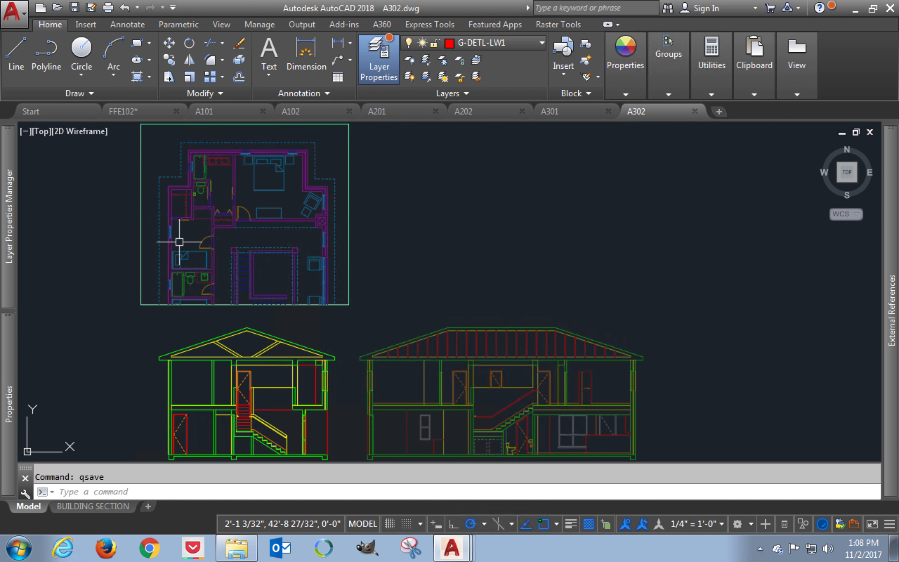
Step: Close the A302 drawing and run DimensionFix.scr from File Explorer on the A301 drawing
click(683, 93)
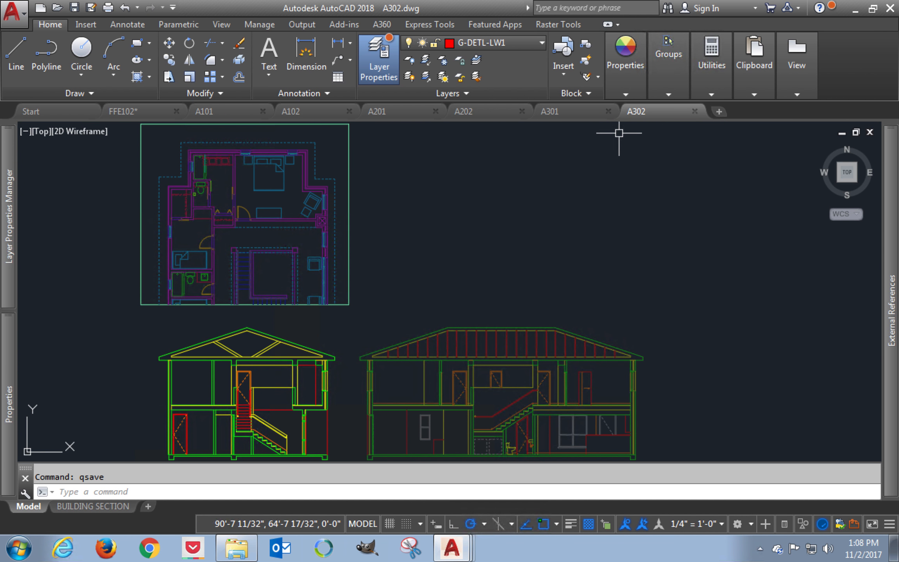
click(695, 112)
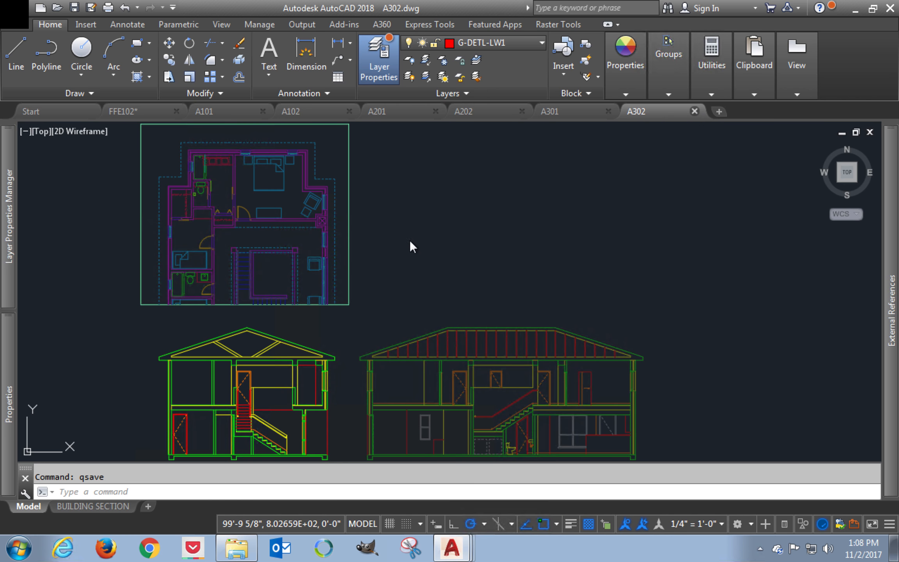
mouse_move(241, 551)
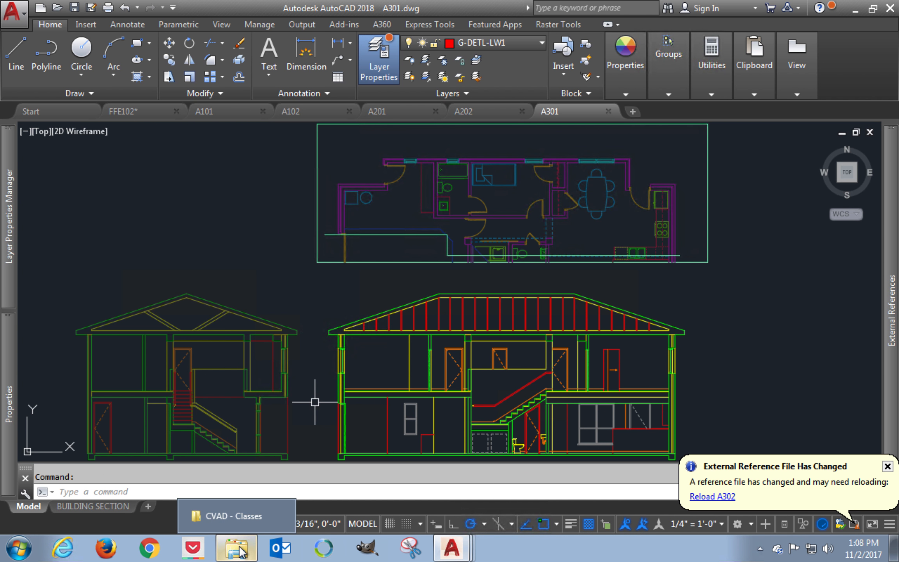
click(237, 519)
drag(550, 195, 259, 227)
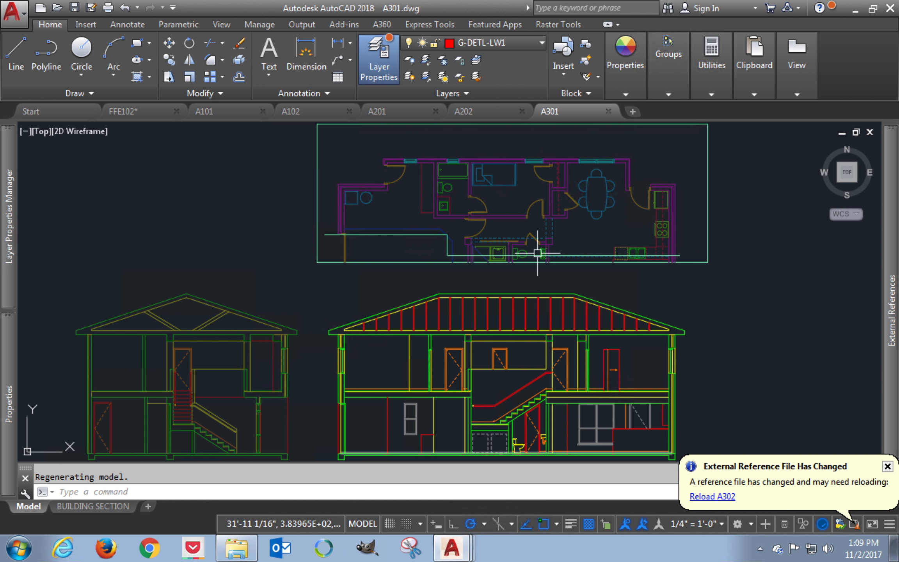
Step: Close the A301 drawing and run DimensionFix.scr from File Explorer on the A202 bathroom elevations drawing
click(607, 111)
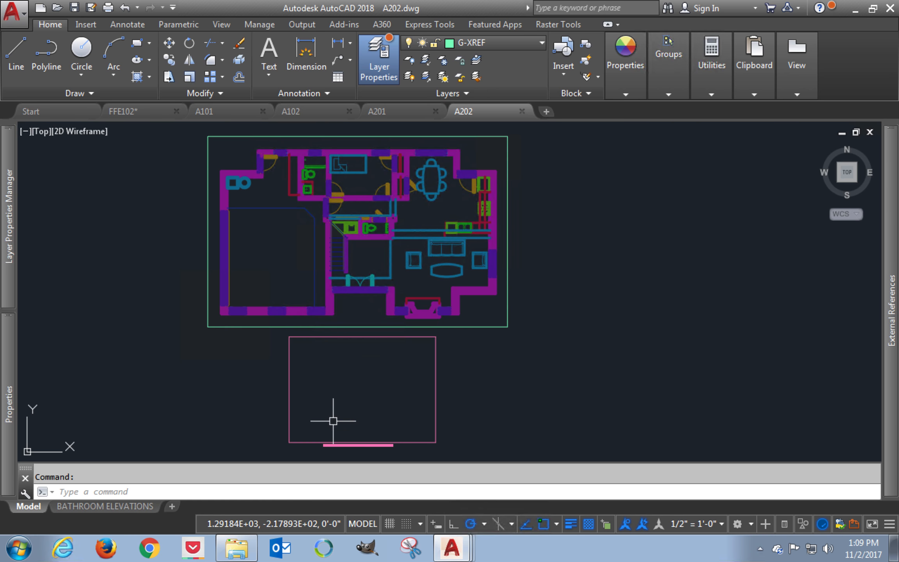
mouse_move(242, 547)
click(244, 518)
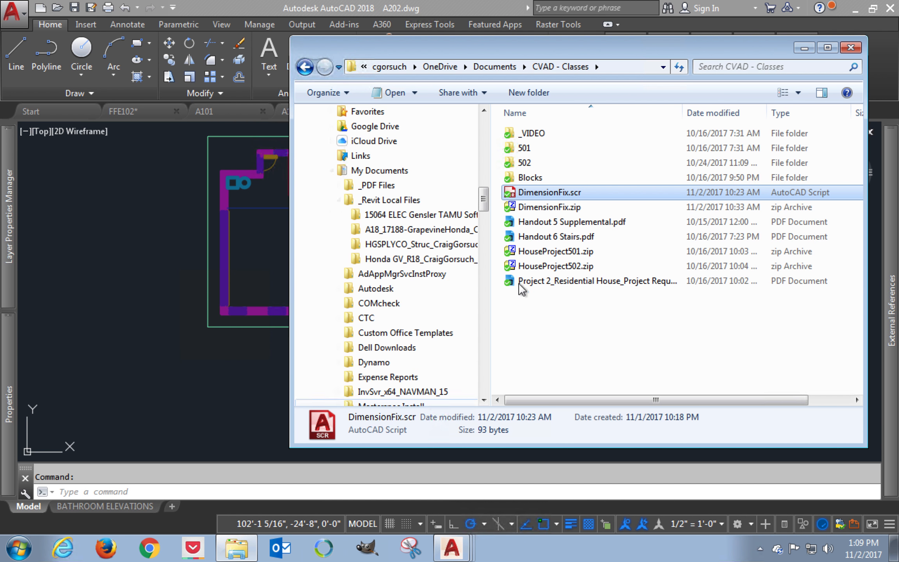
click(538, 193)
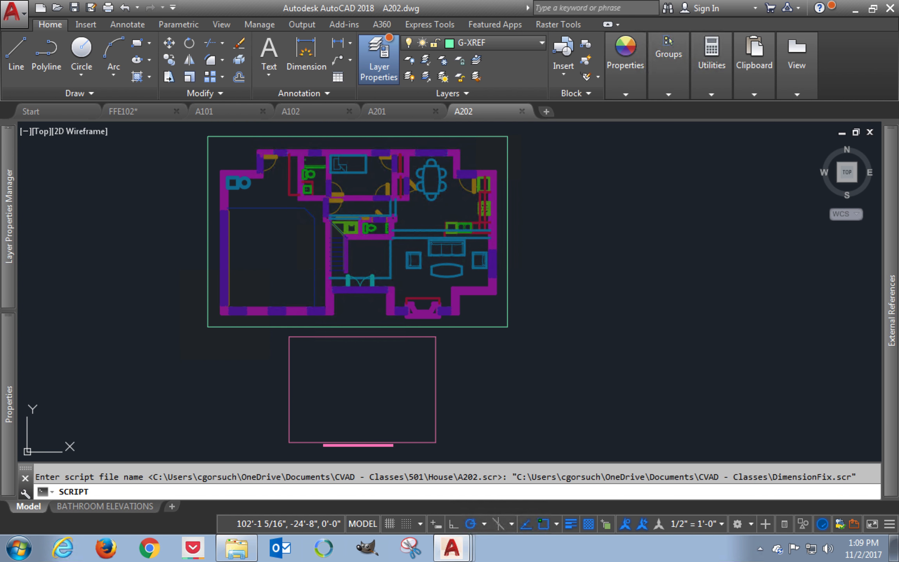
Step: Close the A202 drawing and run DimensionFix.scr from File Explorer on the A201 kitchen elevations drawing
click(522, 111)
click(231, 551)
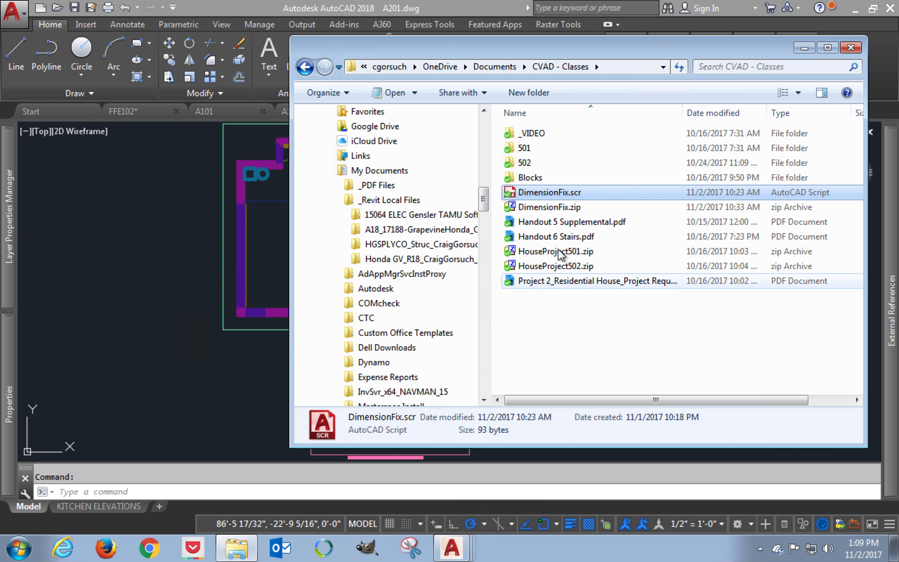
drag(519, 193, 192, 259)
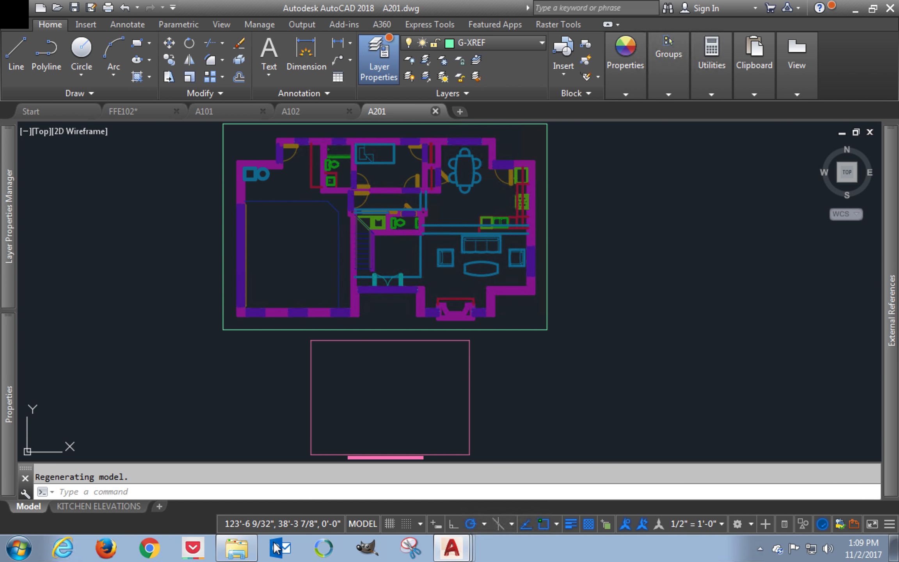
Step: Run DimensionFix.scr from File Explorer on the A102 and A101 floor plan drawings, closing each one once the script has run
click(236, 548)
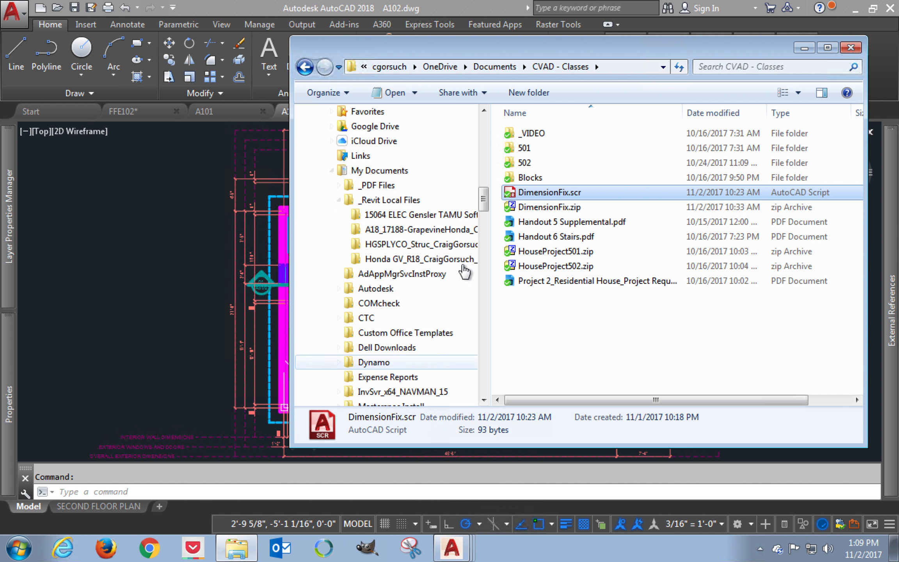
mouse_move(543, 193)
mouse_down()
mouse_move(358, 199)
mouse_move(195, 228)
mouse_move(204, 218)
mouse_up()
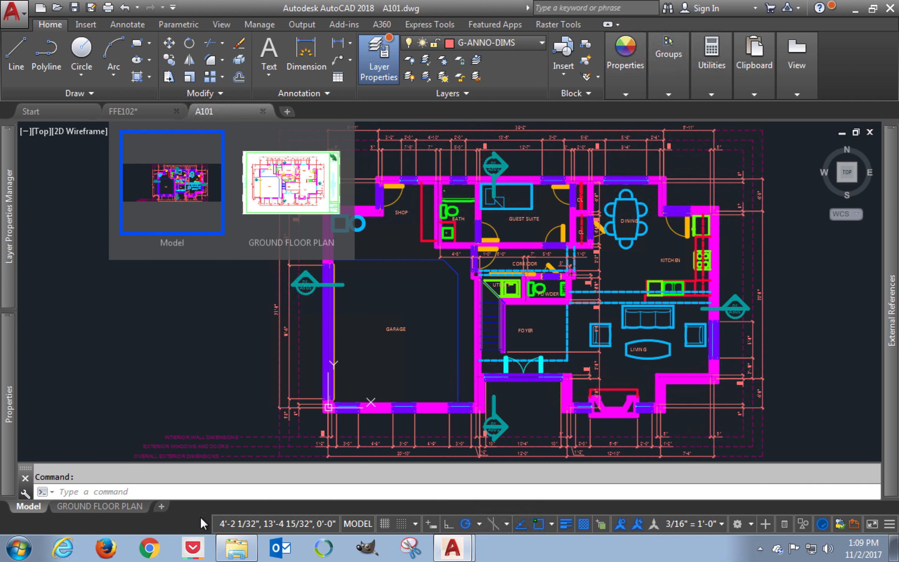
click(236, 556)
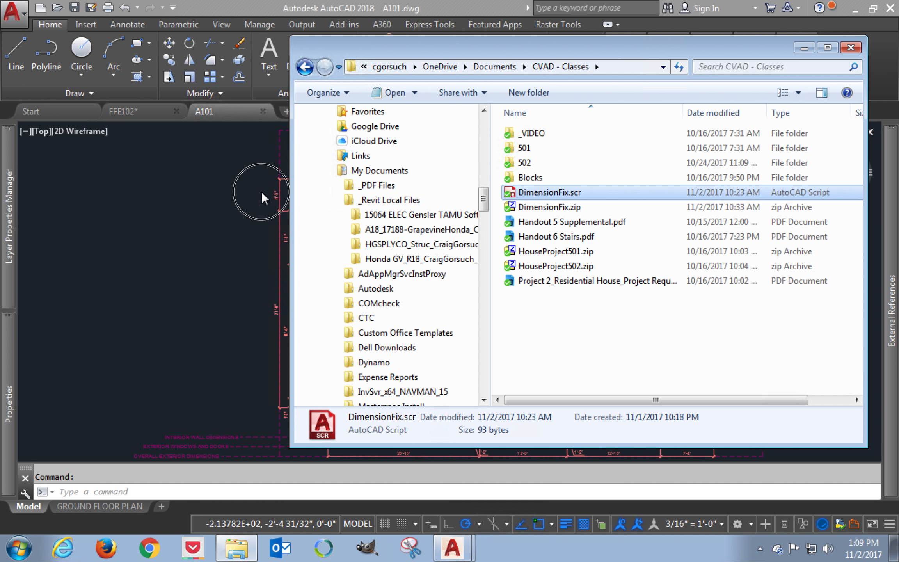
drag(549, 193, 221, 230)
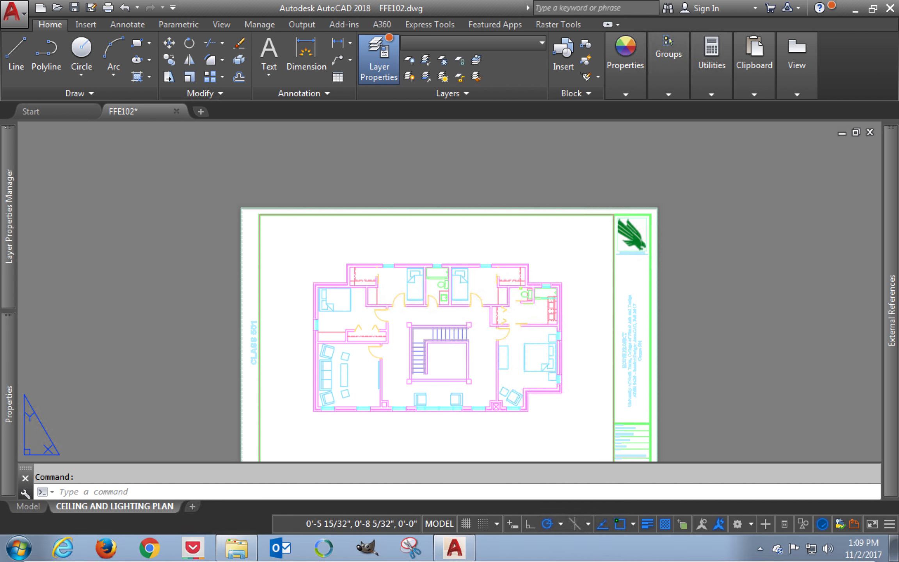
Step: Leave the viewport for paper space in FFE102's CEILING AND LIGHTING PLAN layout and zoom to the sheet's extents
double_click(161, 292)
text(z)
key(Return)
text(e)
key(Return)
Step: Run DimensionFix.scr from File Explorer on the FFE102 drawing and close the drawing
click(236, 546)
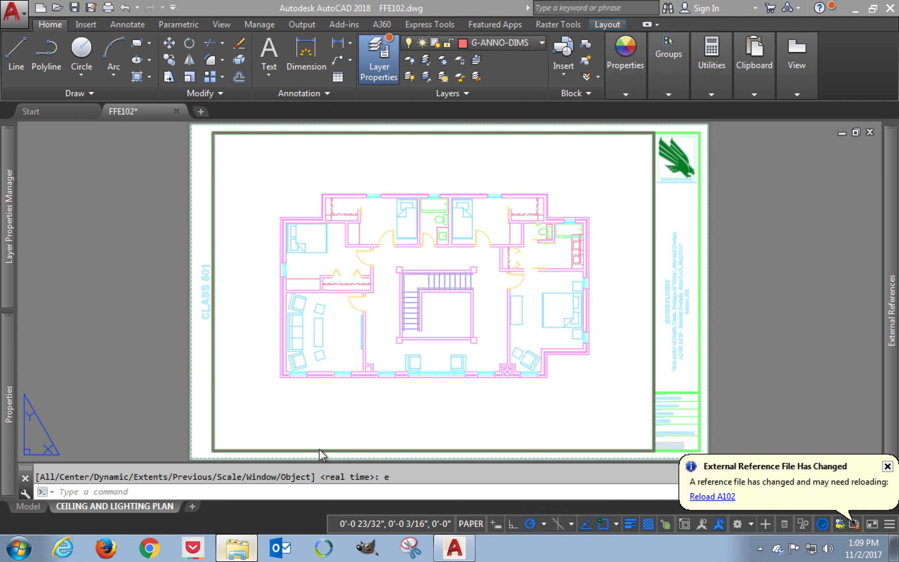
click(523, 194)
drag(523, 194, 162, 262)
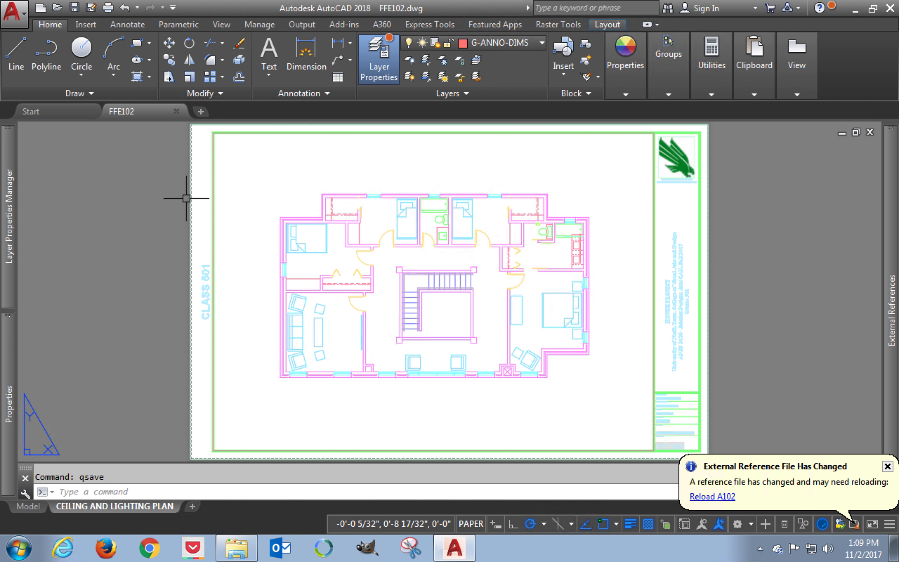
click(176, 112)
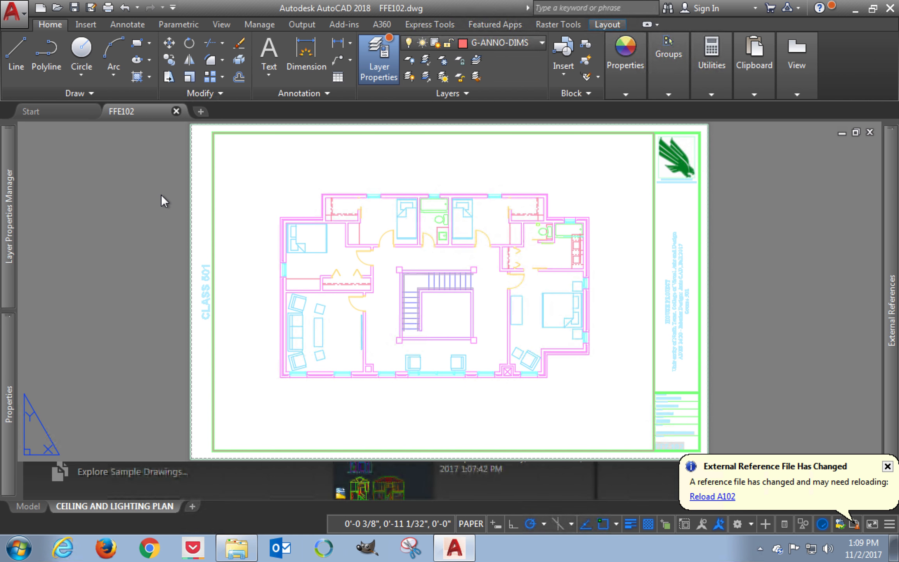